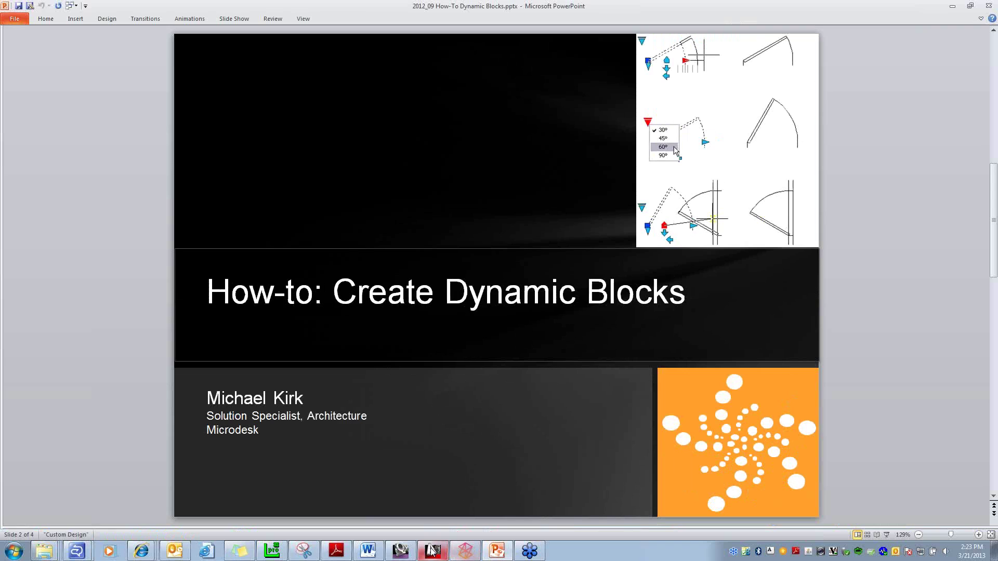
Bring AutoCAD to the front and launch the Block Editor from the Insert tab
click(433, 551)
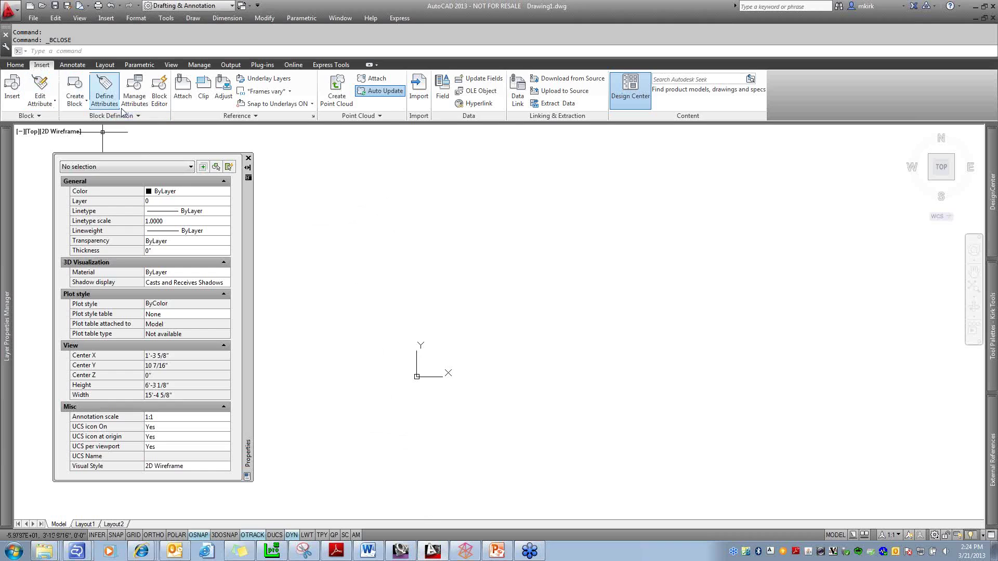
click(158, 98)
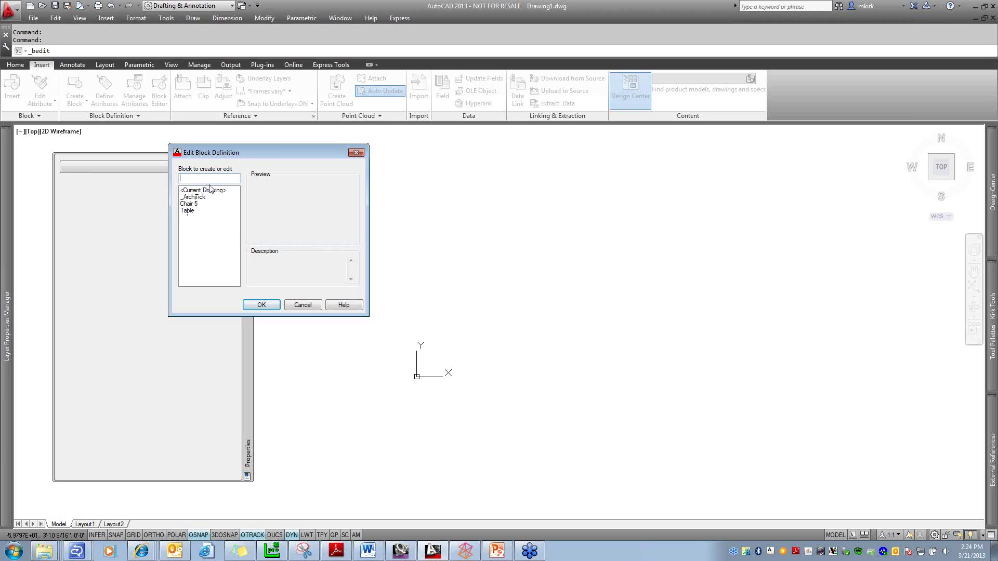
Create a new block definition named 'rectangle' and open it in the Block Editor
click(188, 211)
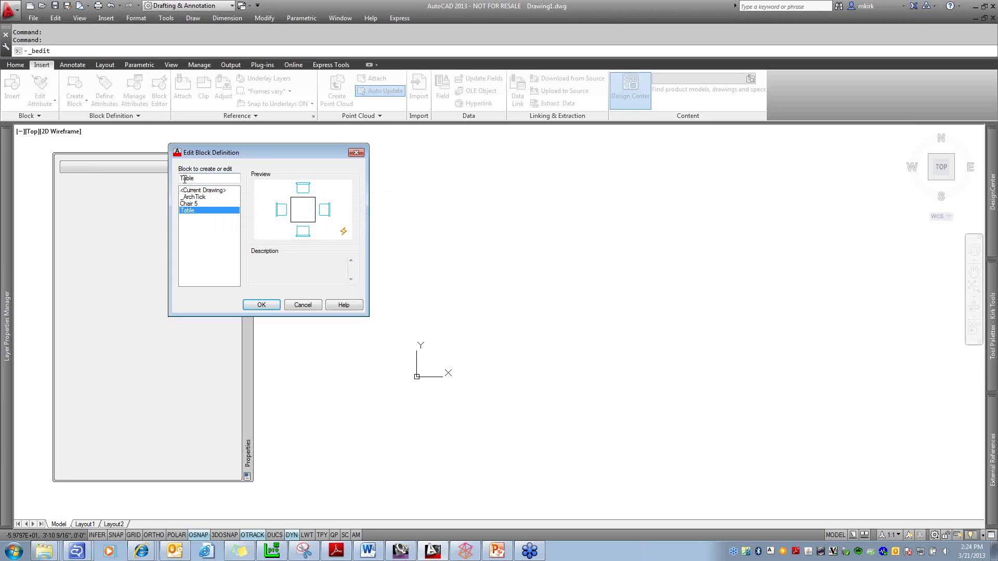
drag(193, 179, 173, 183)
text(rectang)
click(262, 305)
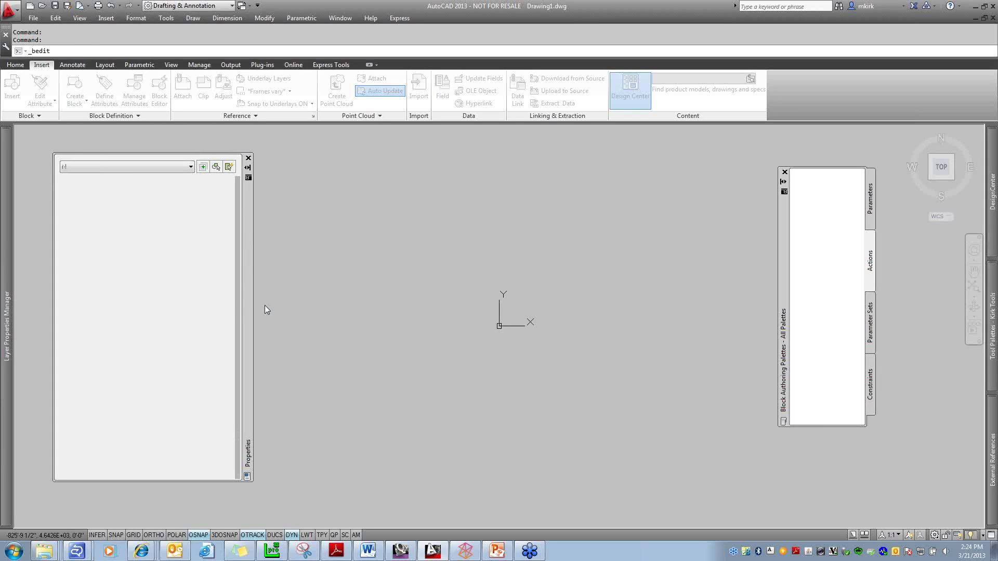
Pan the empty block canvas and bring up the Home tab drawing tools
middle_drag(499, 356, 443, 386)
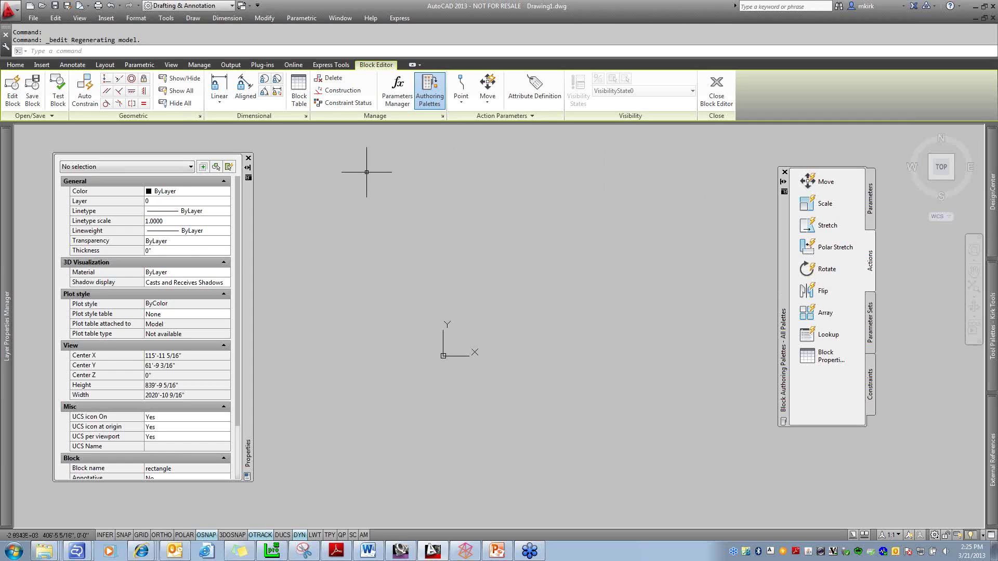
click(13, 65)
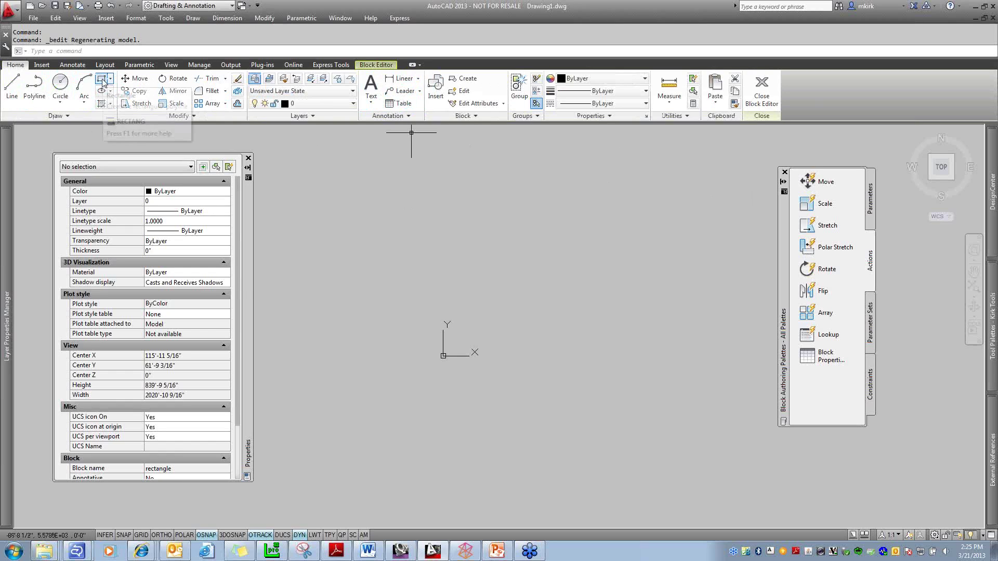
Draw a 1'-0" by 1'-0" rectangle from corner 0,0, then zoom in and centre it
click(102, 79)
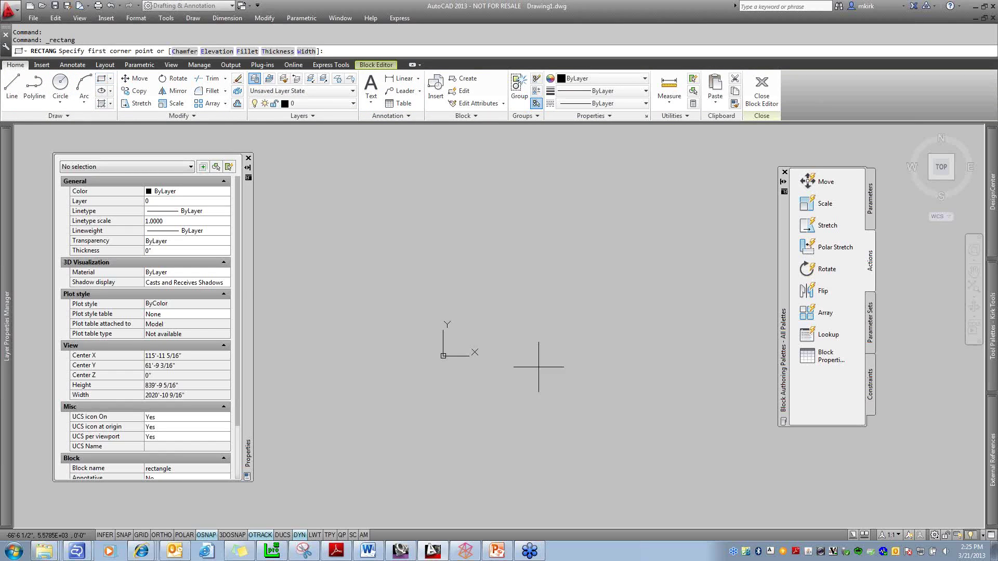
text(0,0)
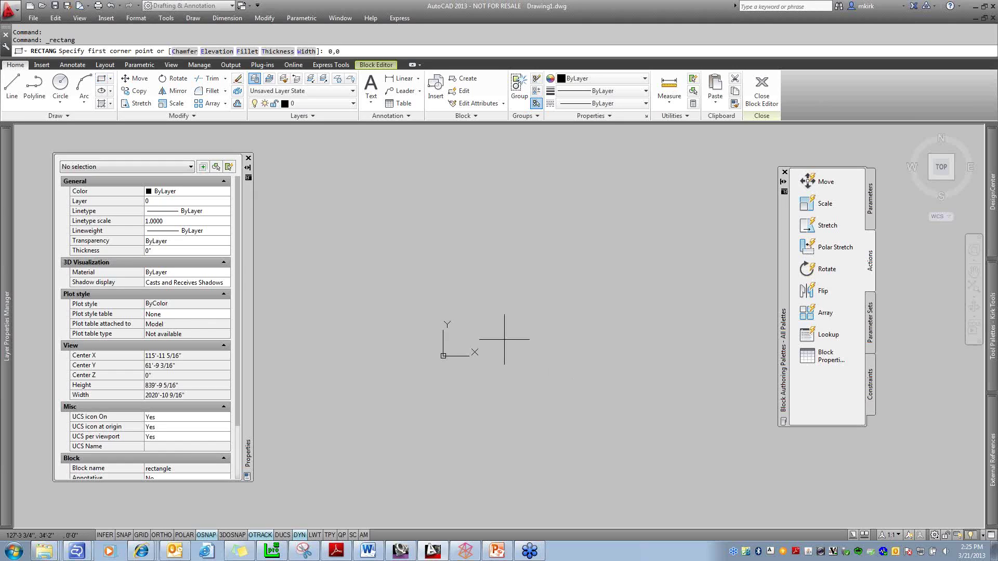
key(Return)
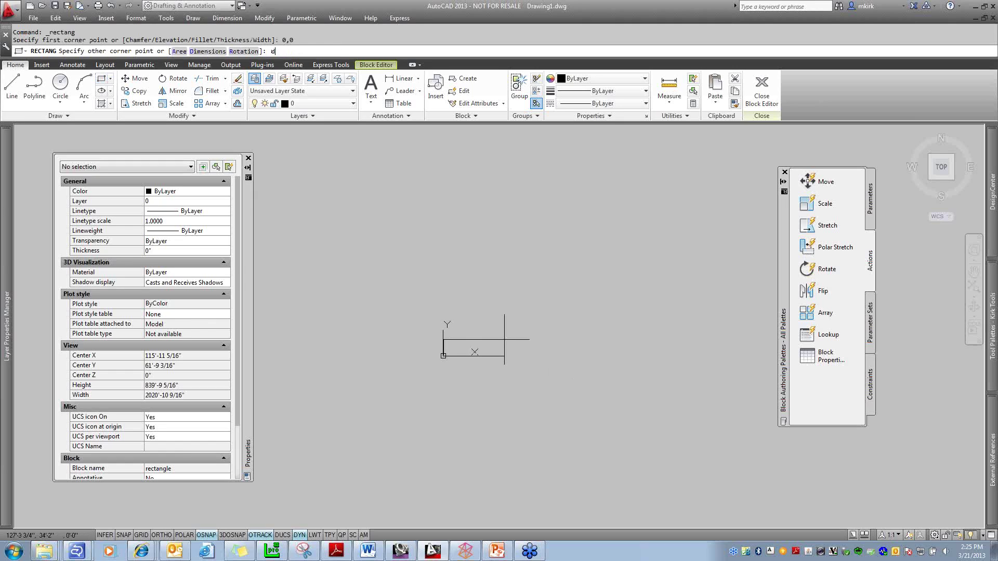
text(d)
key(Return)
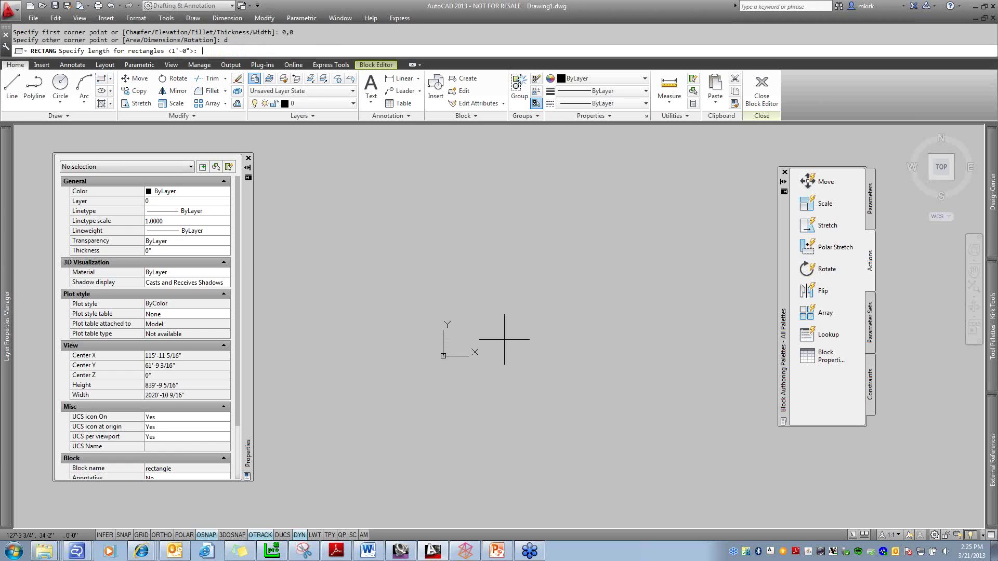
key(Return)
key(Return)
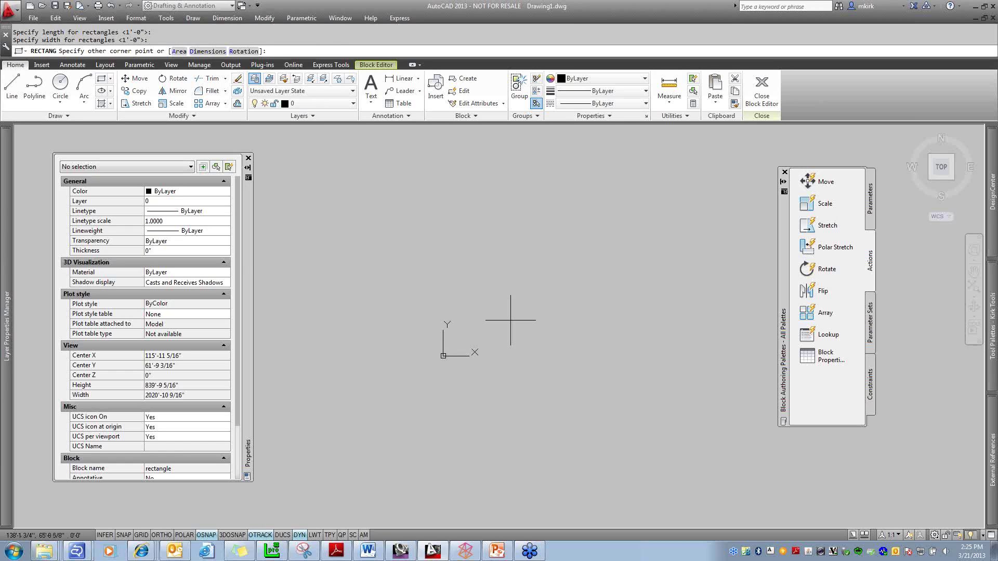
click(514, 314)
scroll(455, 322, up, 10)
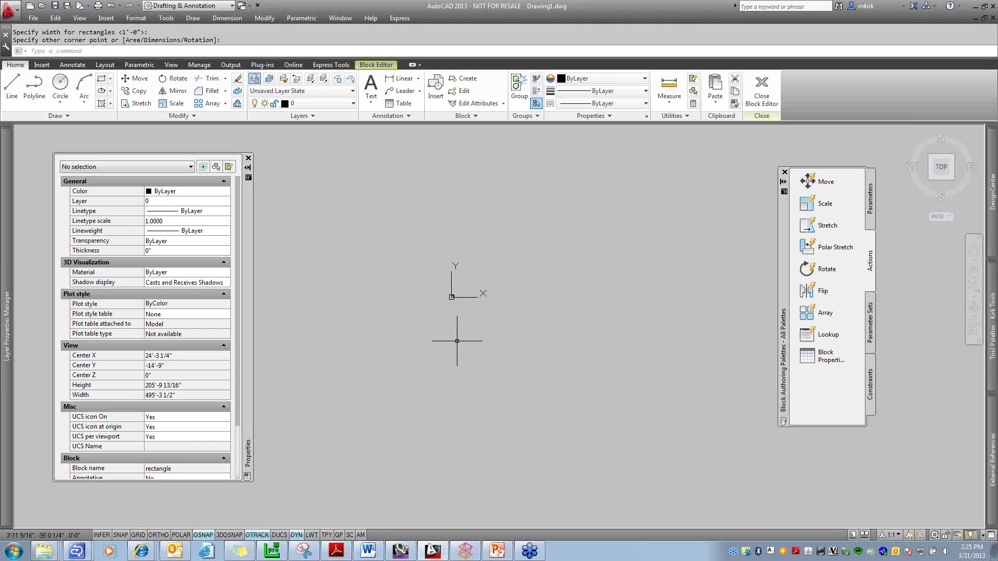
scroll(451, 222, up, 12)
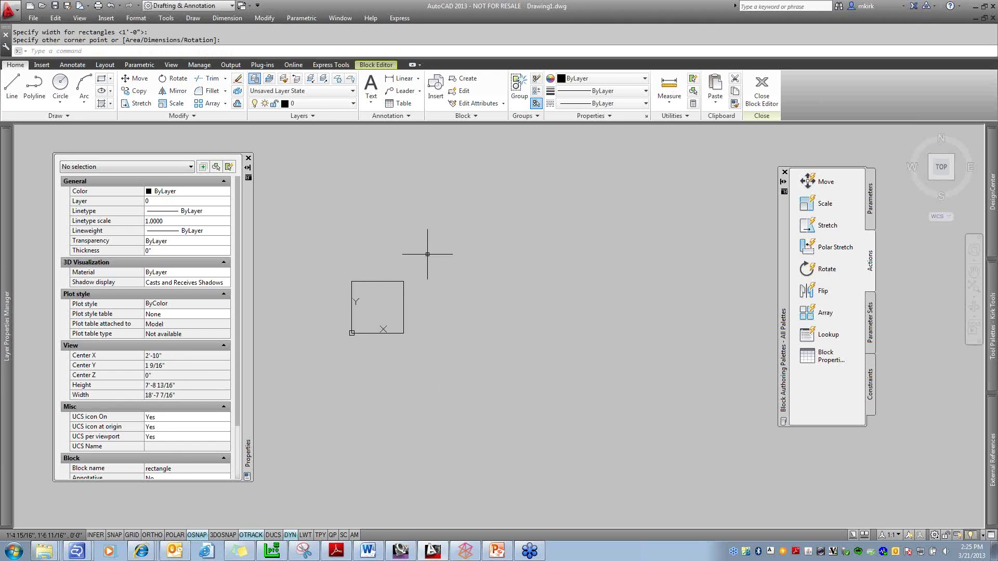
middle_drag(478, 261, 607, 217)
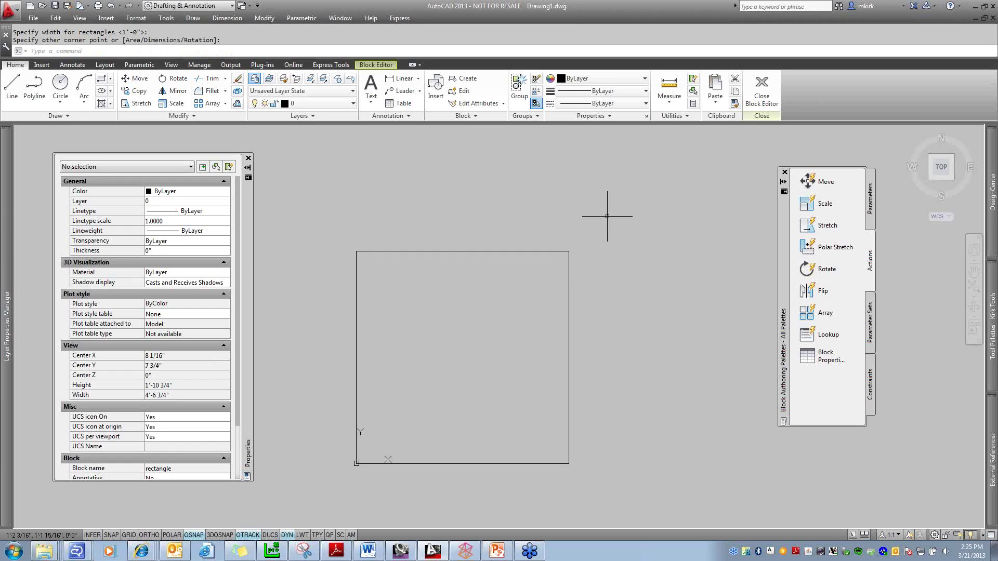
Add linear parameter Distance1 across the rectangle's top edge, with its label above, and select it
click(871, 209)
click(872, 257)
click(870, 208)
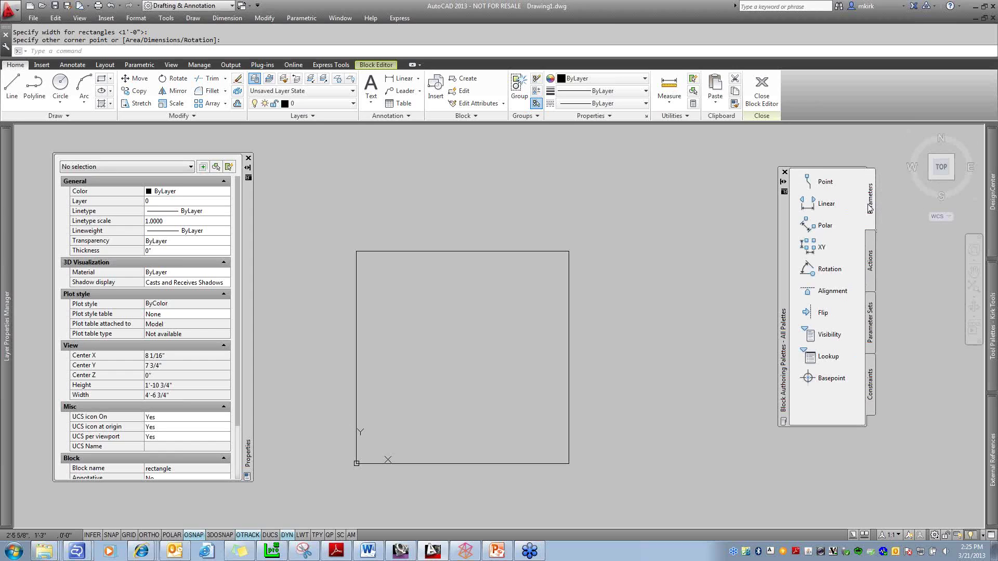
click(828, 208)
scroll(726, 261, down, 2)
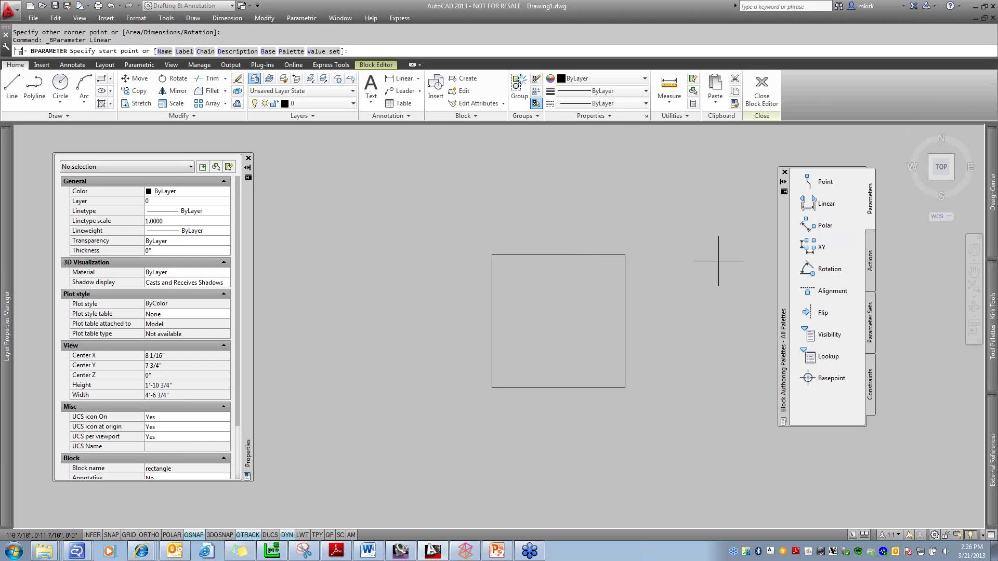
click(492, 254)
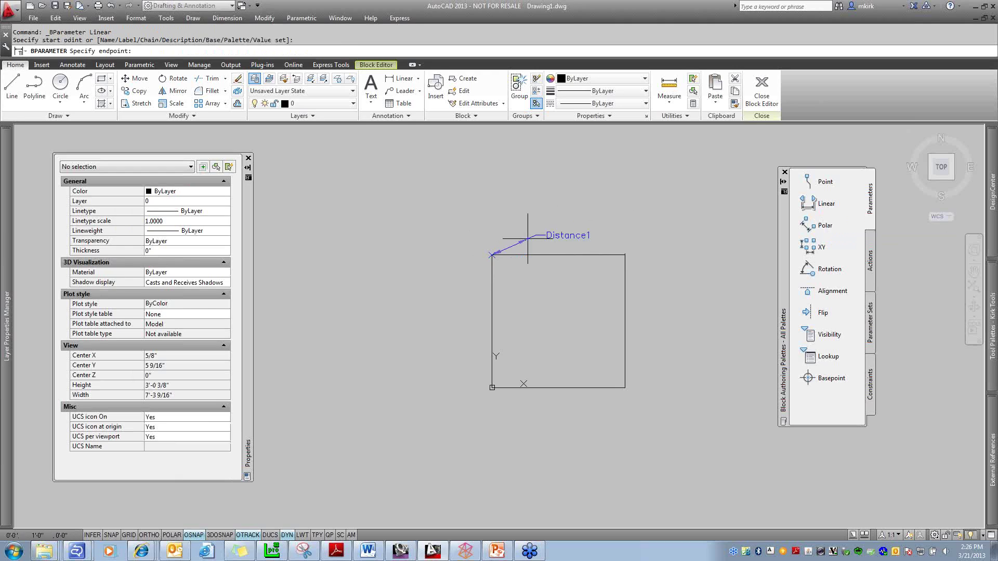
click(627, 254)
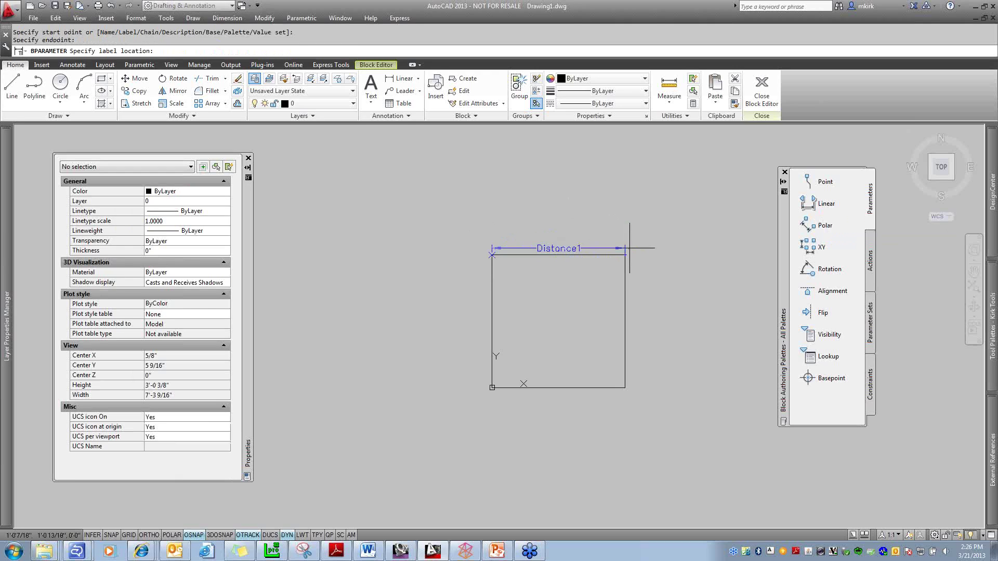
click(636, 185)
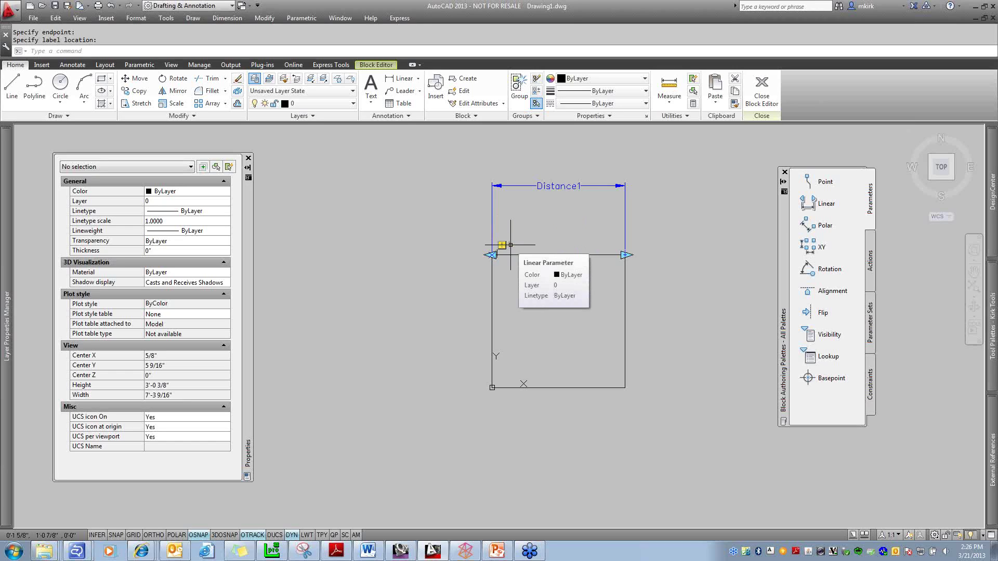
click(560, 185)
Give the Distance1 parameter a single grip and rename its distance to 'Length'
click(548, 187)
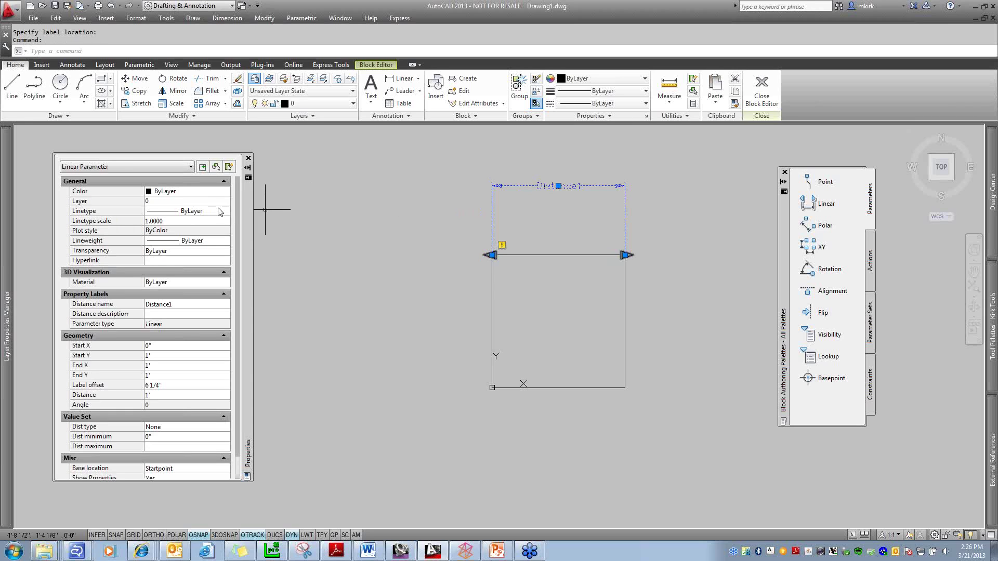
scroll(237, 214, down, 1)
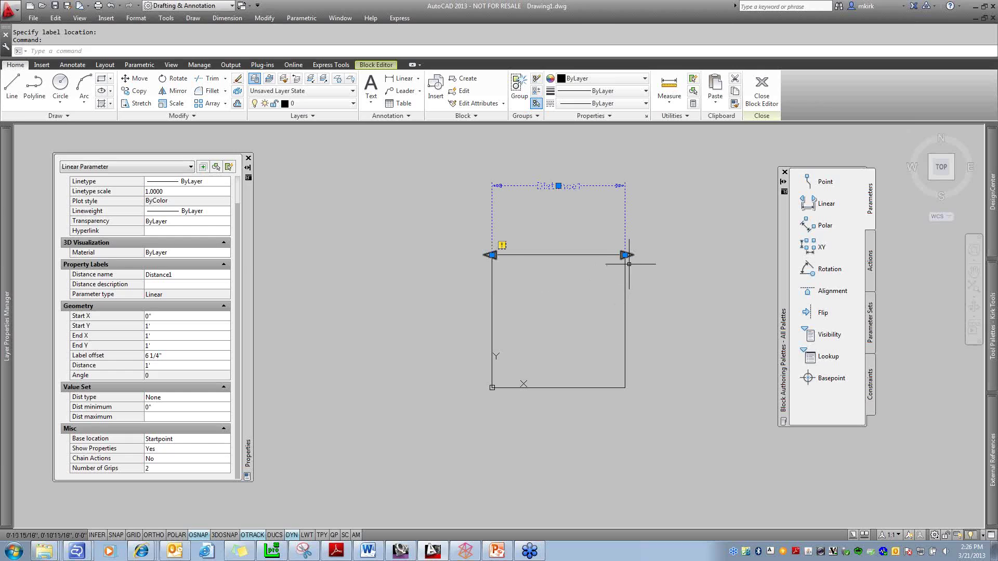
click(192, 469)
click(227, 469)
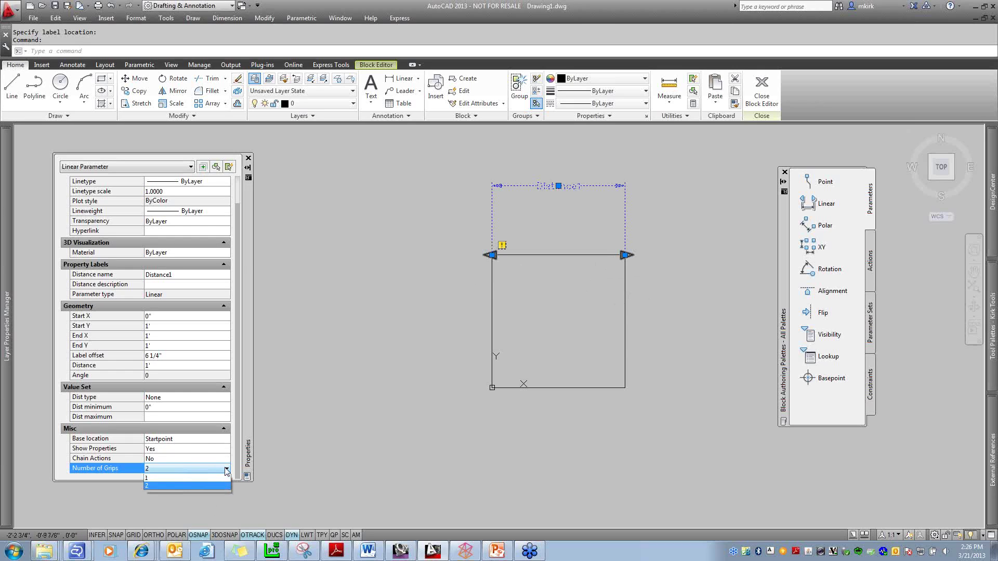
click(152, 478)
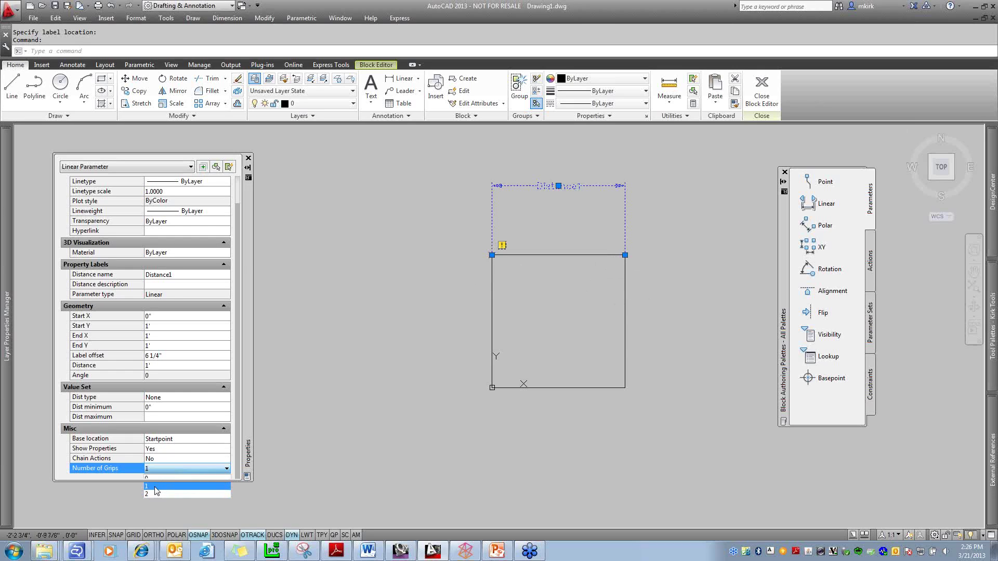
click(155, 488)
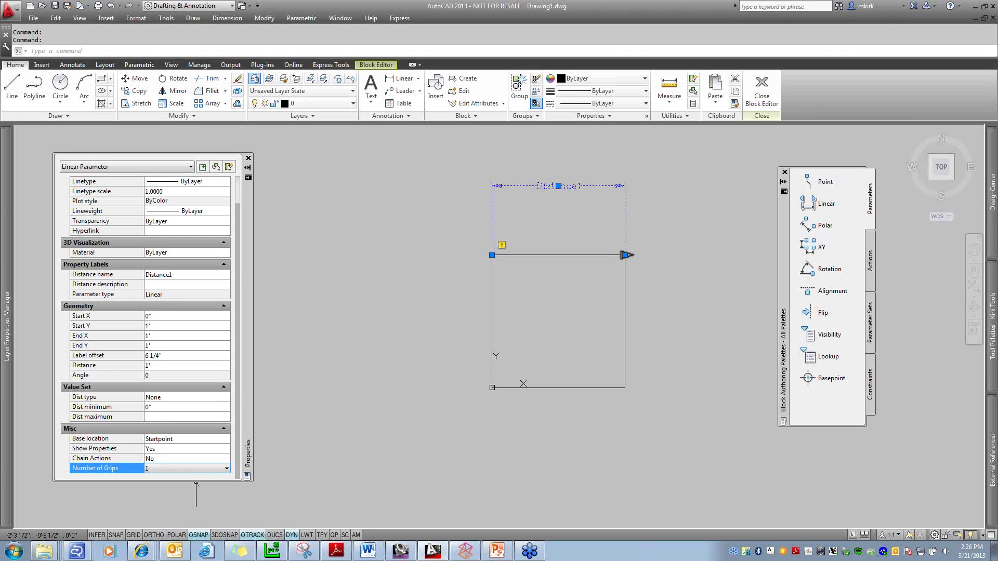
click(186, 276)
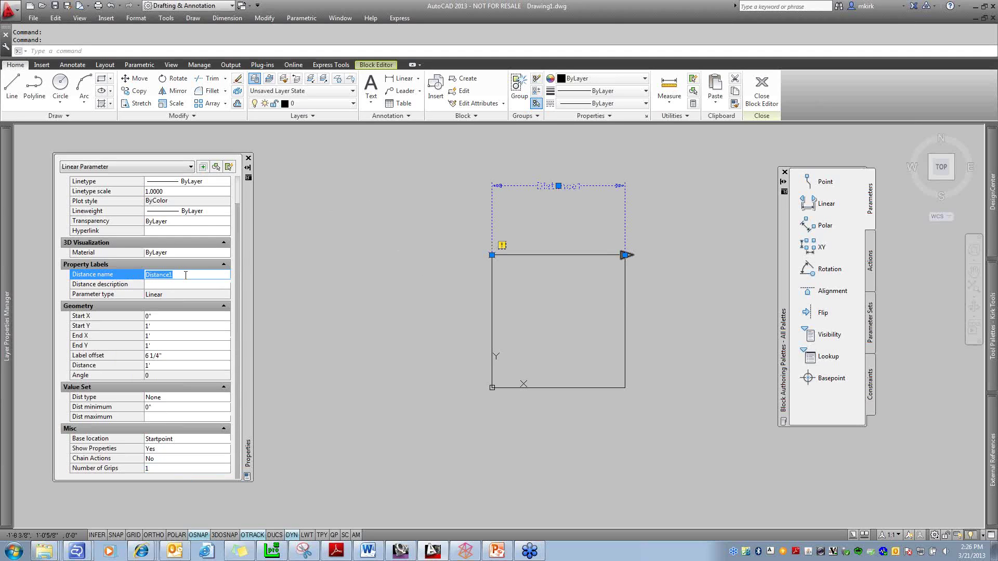
text(Length)
Make Length use increments: 6" steps, 1' minimum, 48" (4') maximum, then deselect it
click(210, 399)
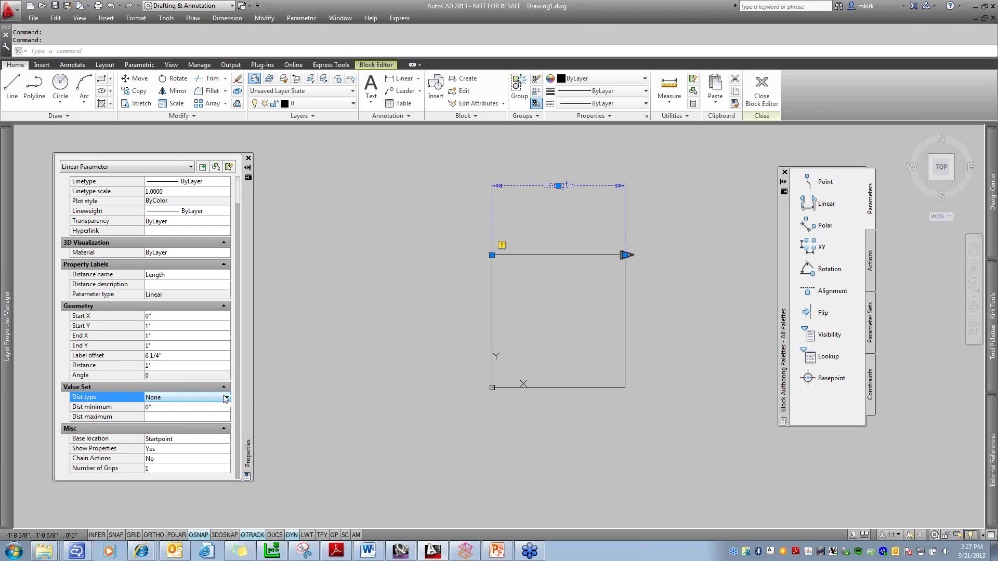
click(225, 399)
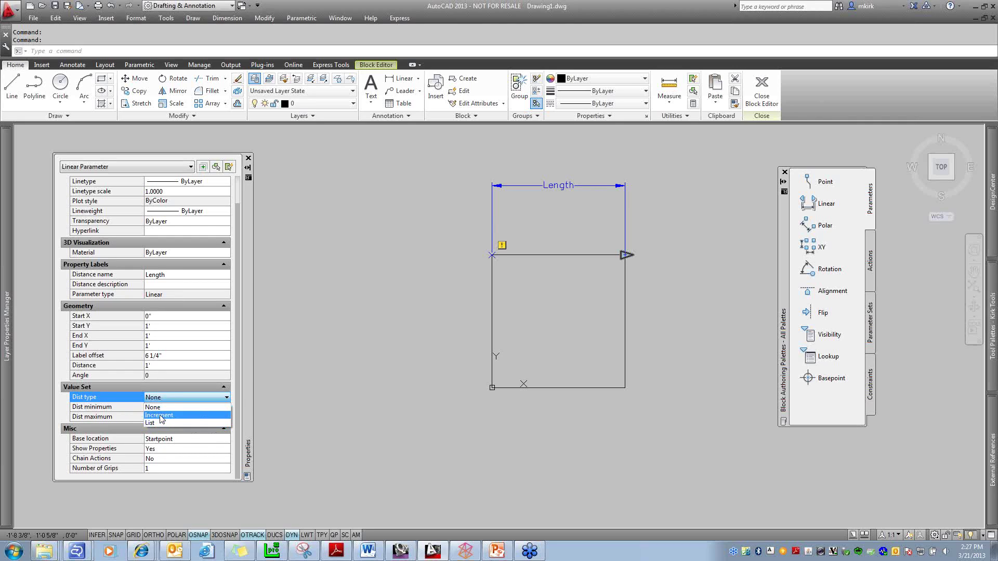
click(161, 416)
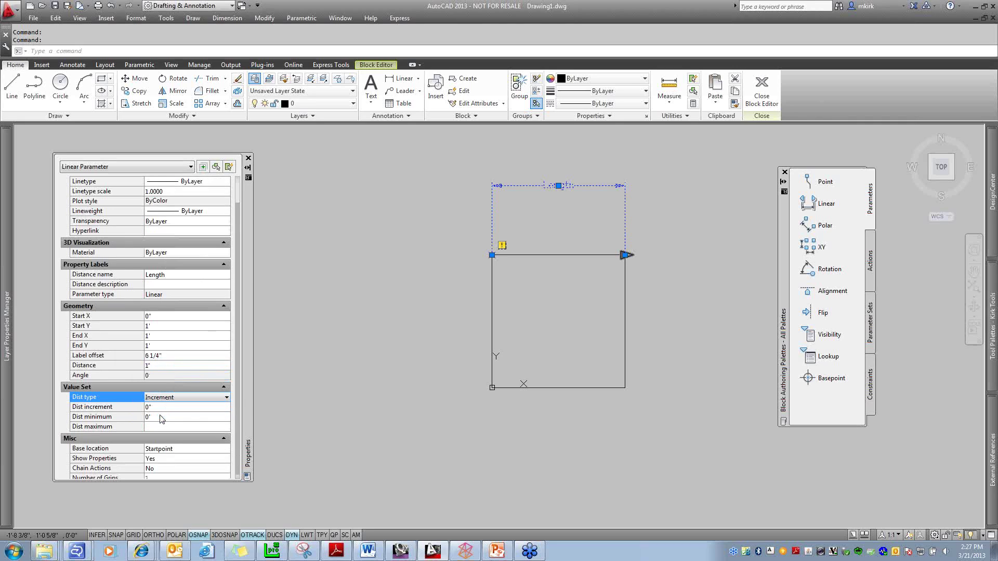
click(158, 407)
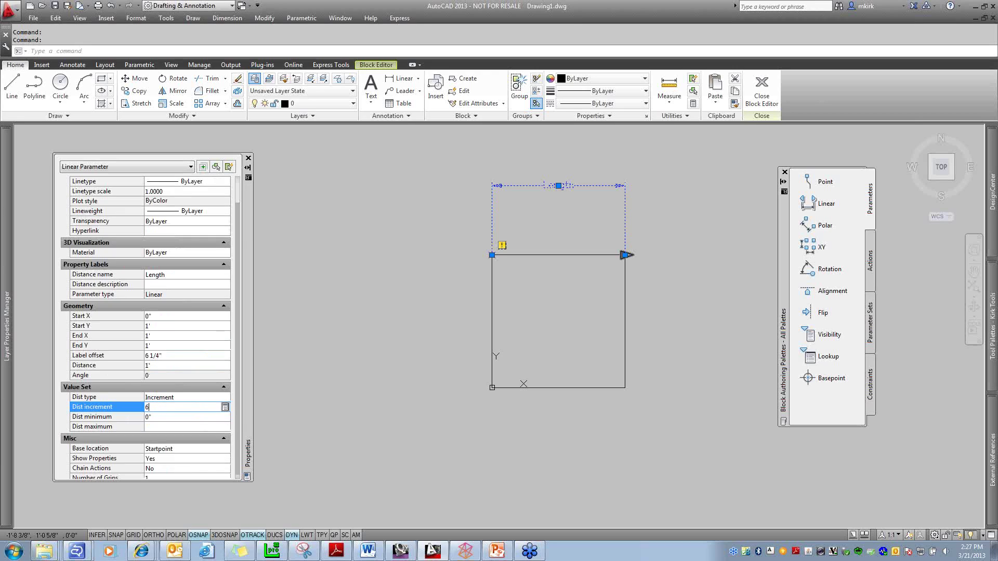
text(6)
click(164, 417)
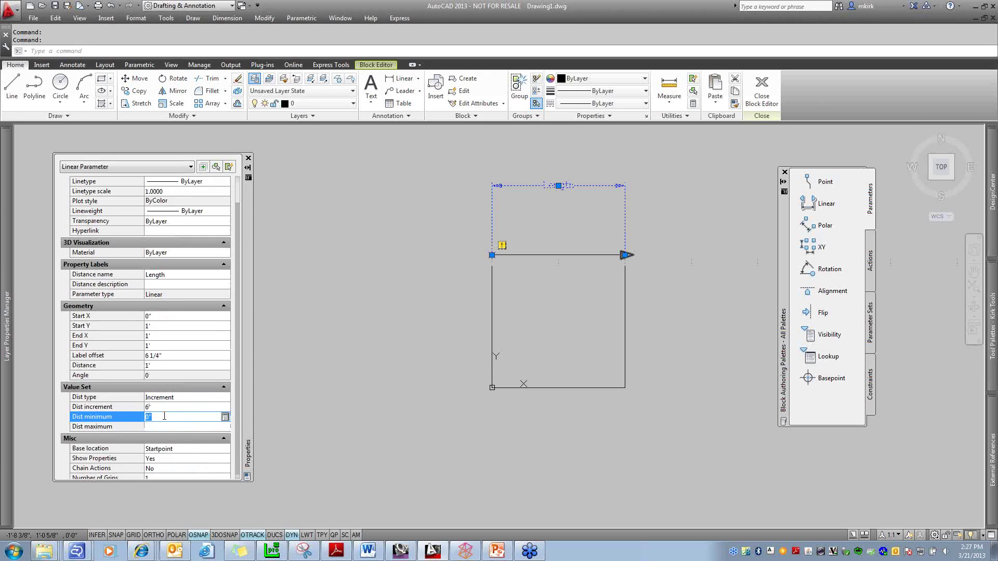
text(12)
click(154, 427)
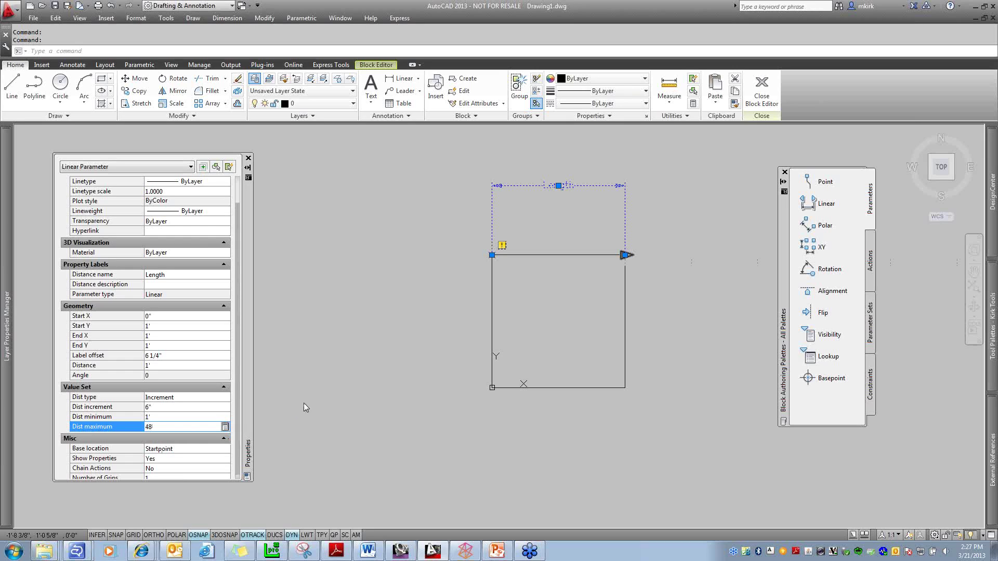
key(Return)
scroll(379, 345, down, 2)
middle_drag(379, 345, 346, 345)
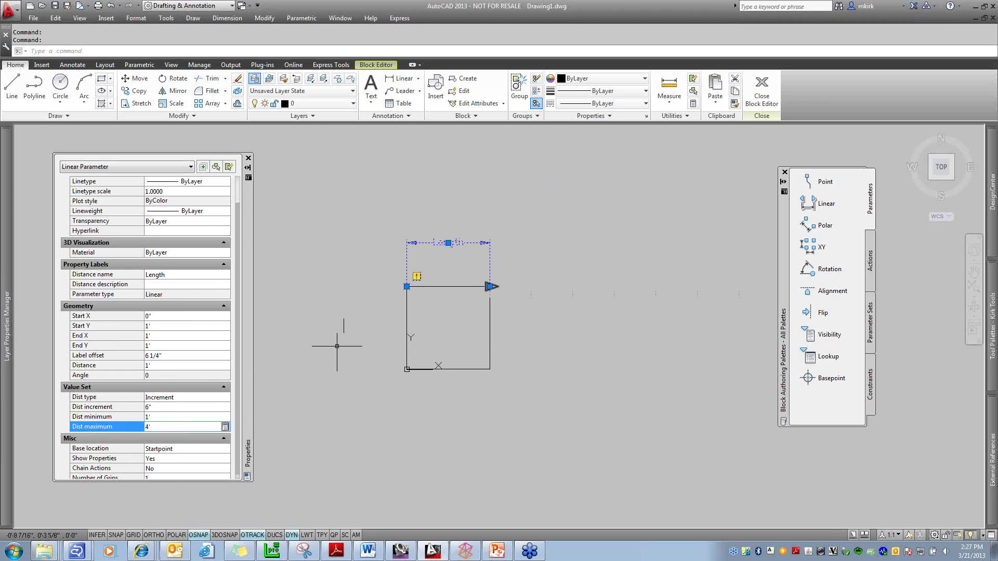
key(Escape)
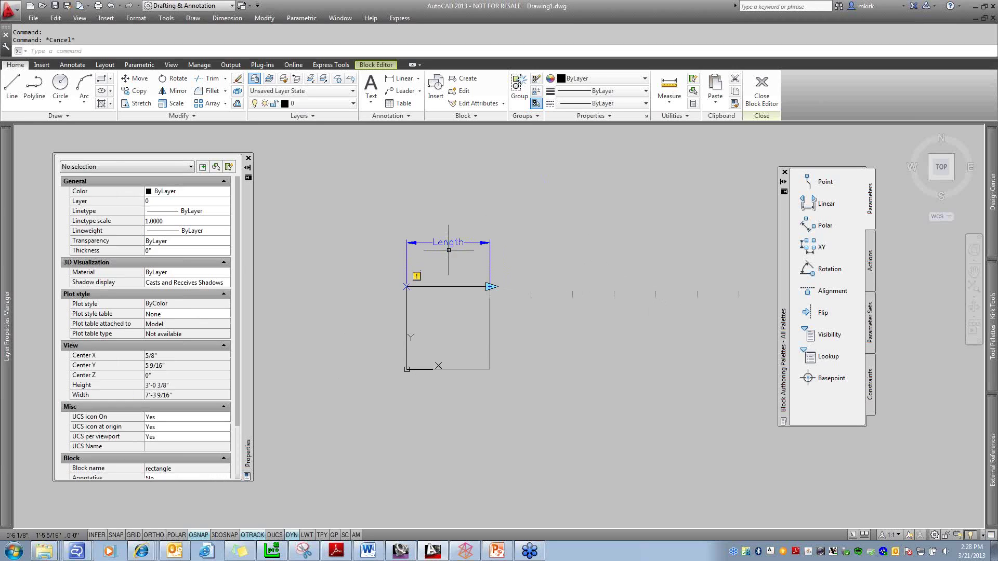
Add a Stretch action on Length's right point, framing the right edge and selecting the rectangle
click(871, 261)
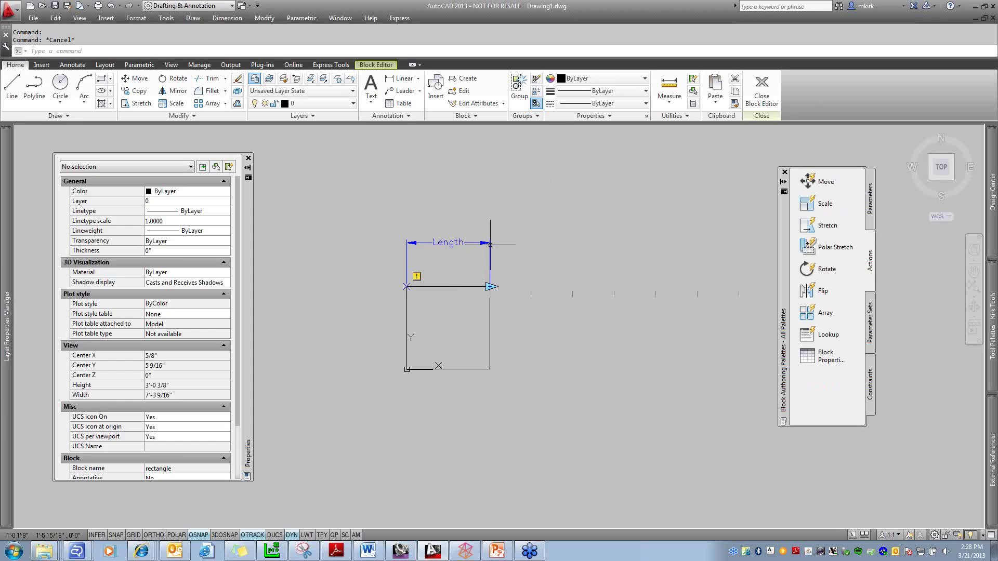
click(828, 226)
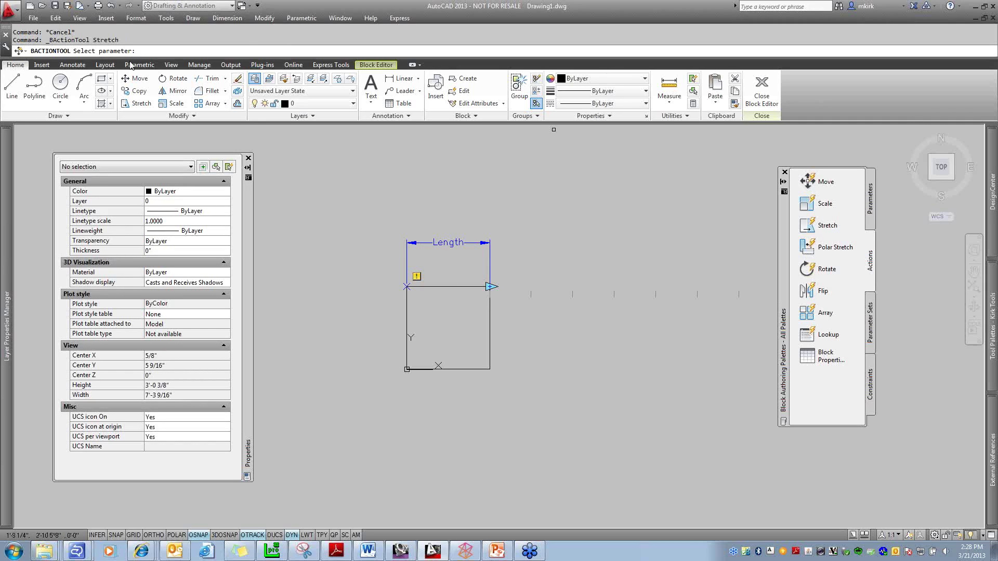
click(447, 244)
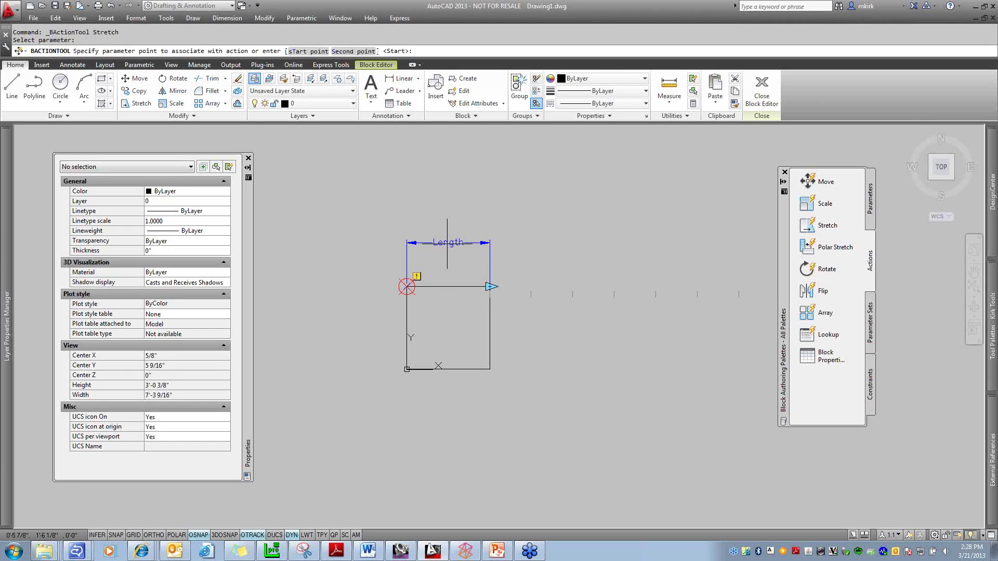
click(509, 305)
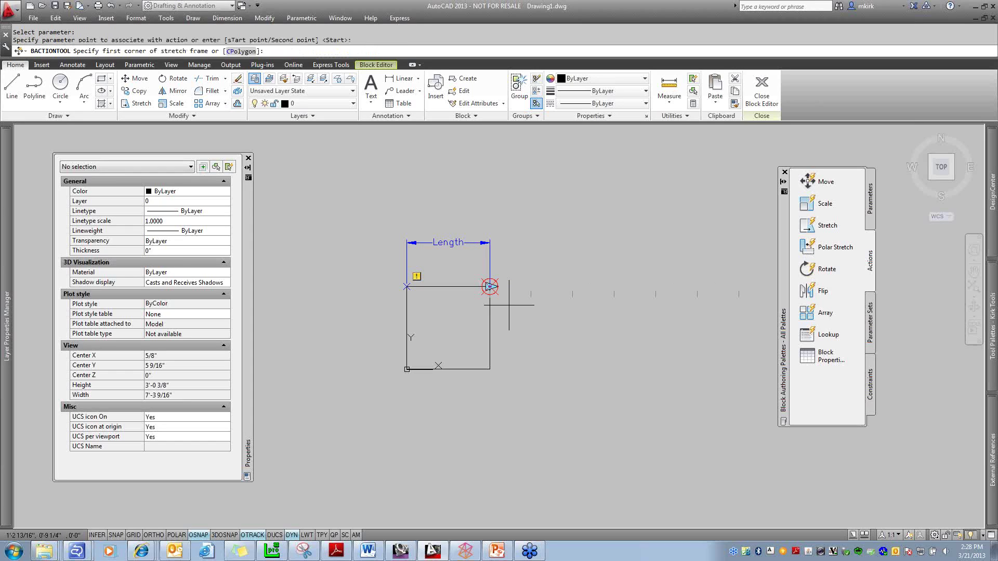
click(554, 214)
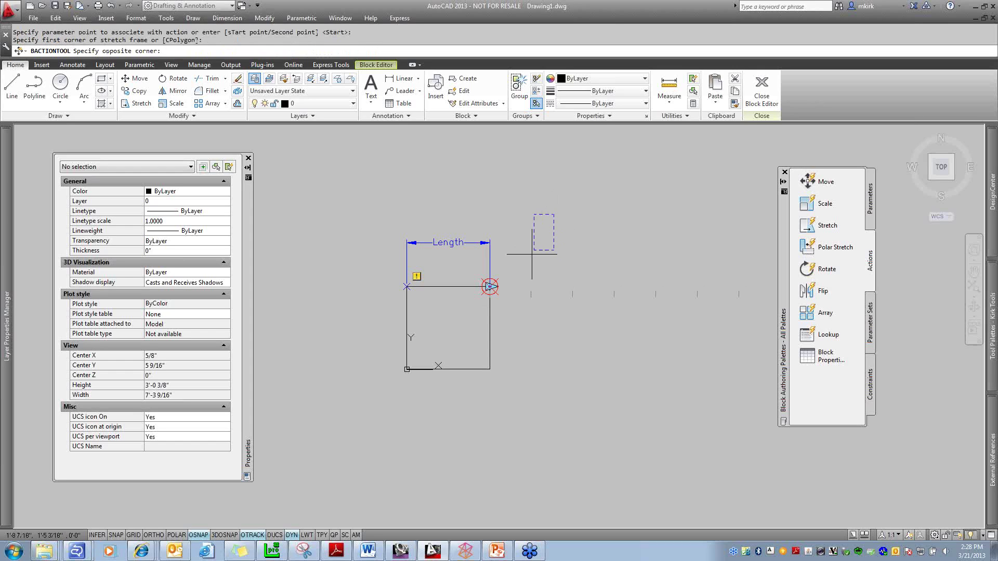
click(455, 404)
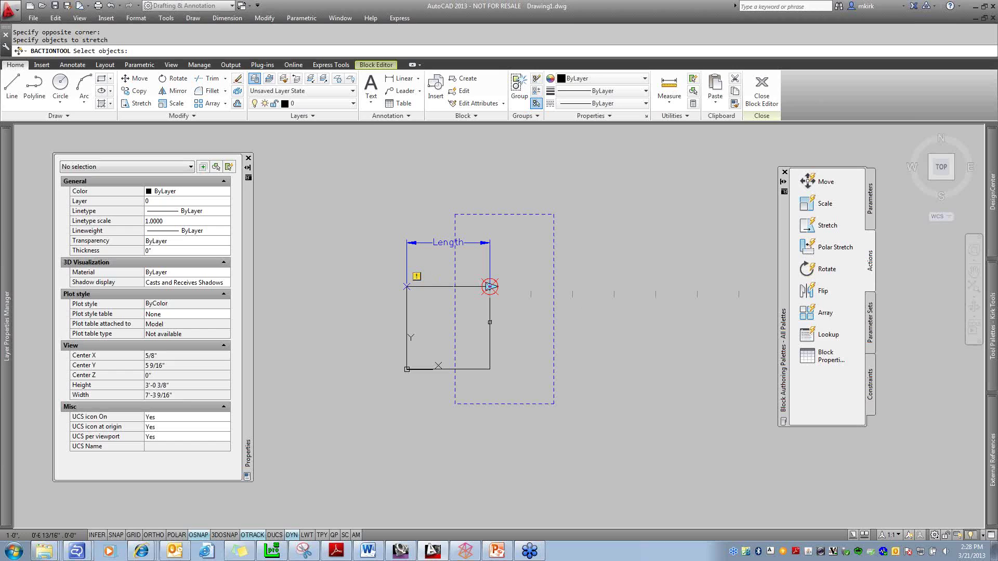
click(448, 369)
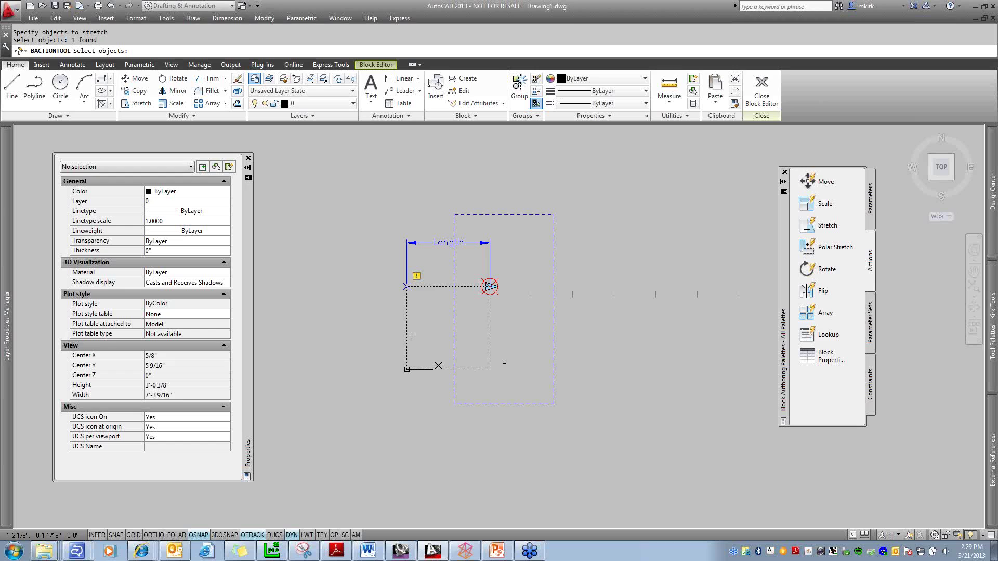
key(Return)
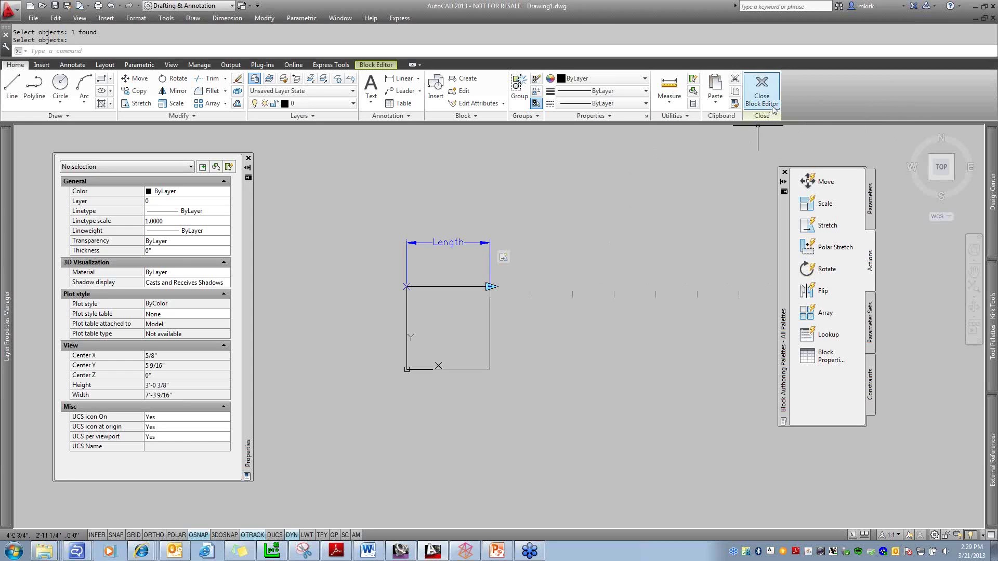
Test the block by stretching the rectangle with its length grip, then close the test window
click(368, 66)
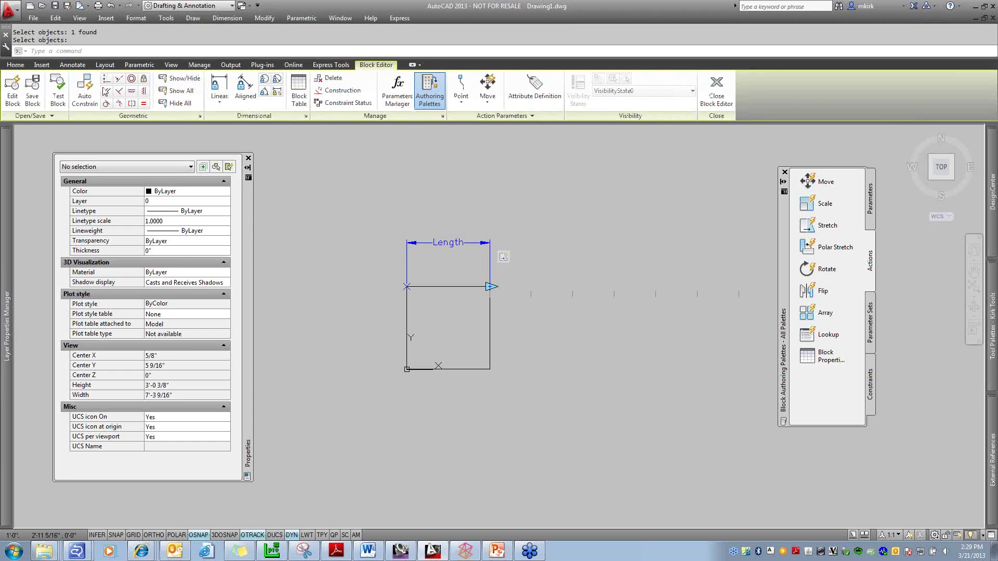
click(58, 99)
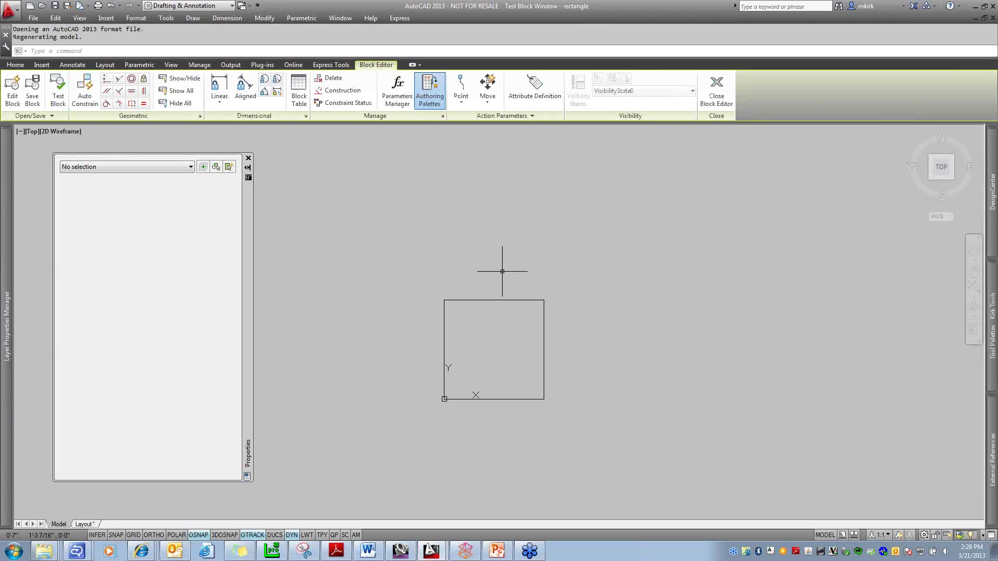
click(481, 300)
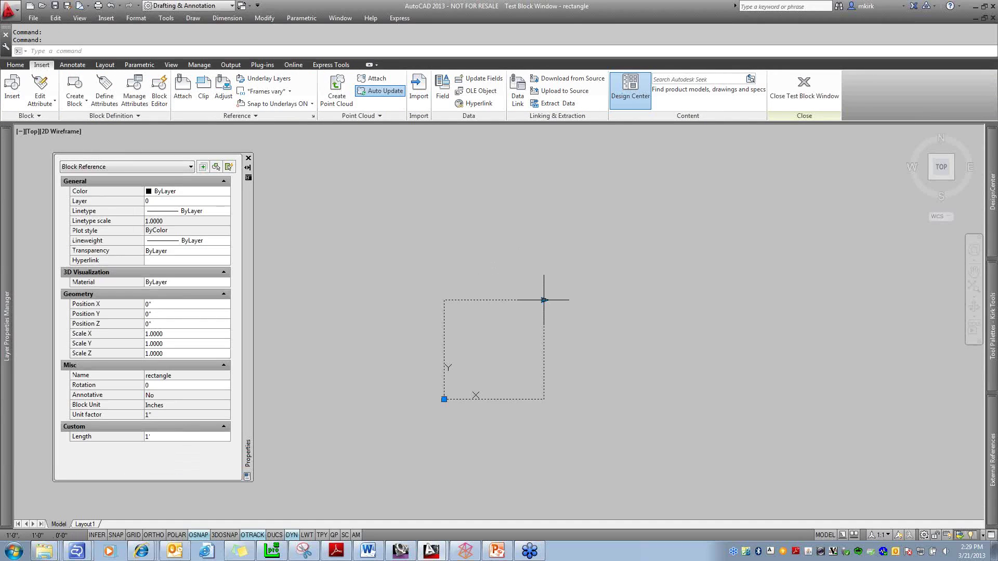
click(544, 300)
click(544, 300)
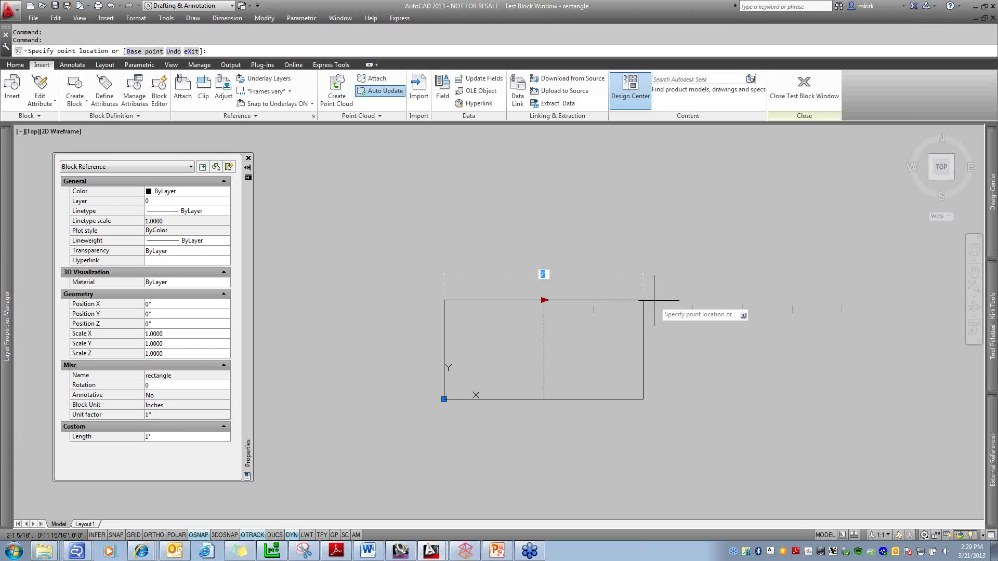
click(544, 300)
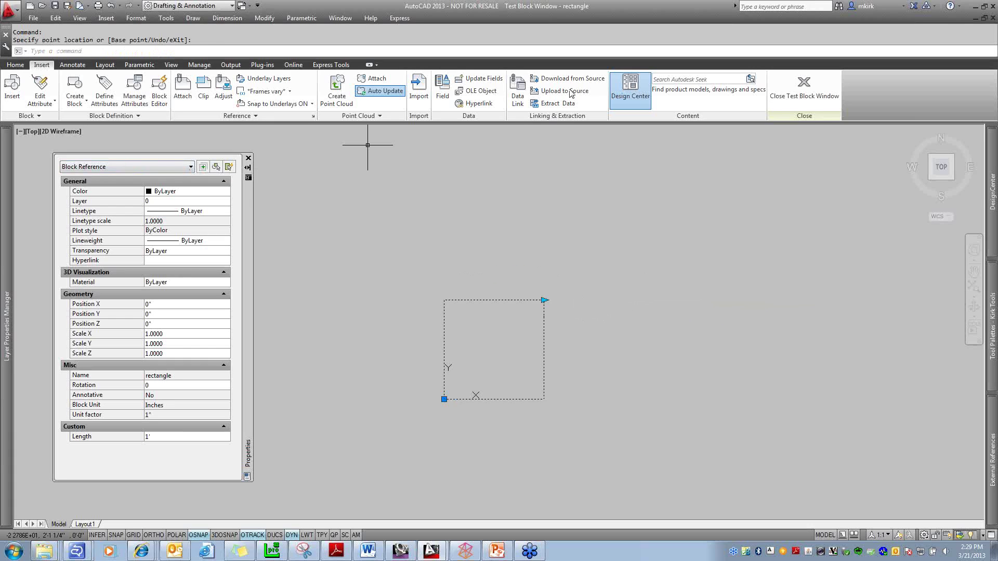
click(790, 92)
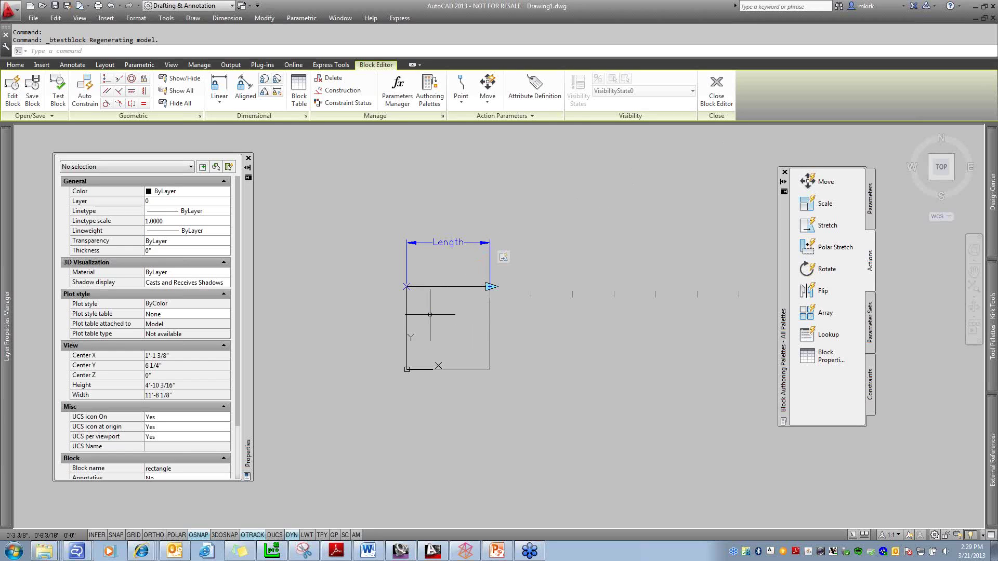
Draw a circle centred midway between the rectangle's top-left and bottom-right corners
click(17, 65)
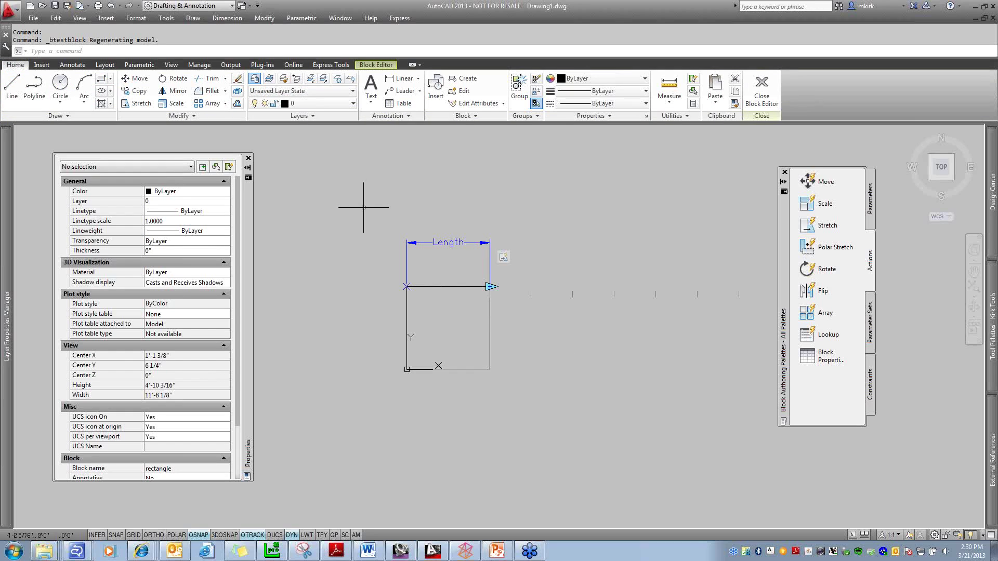
click(61, 84)
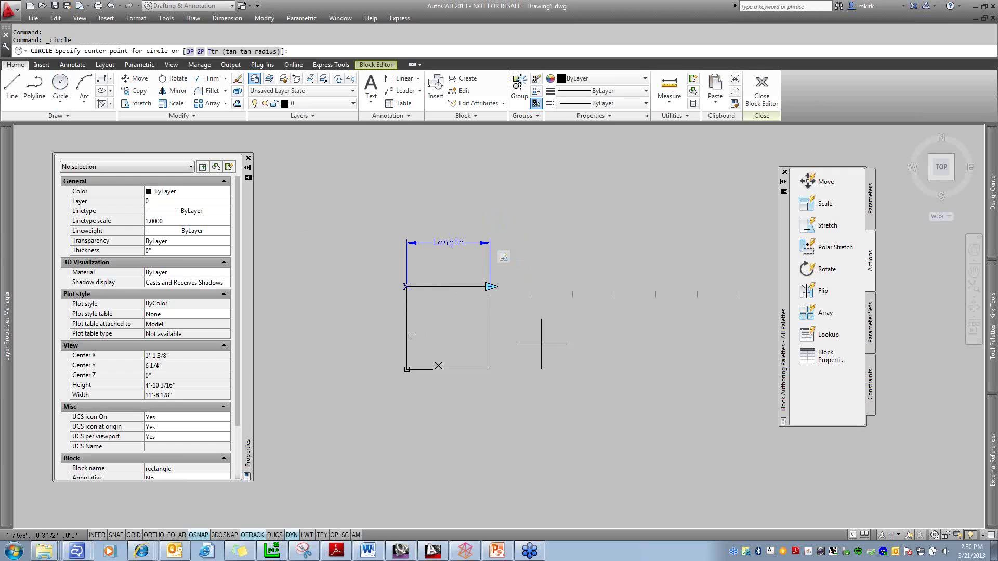
shift+right_click(559, 341)
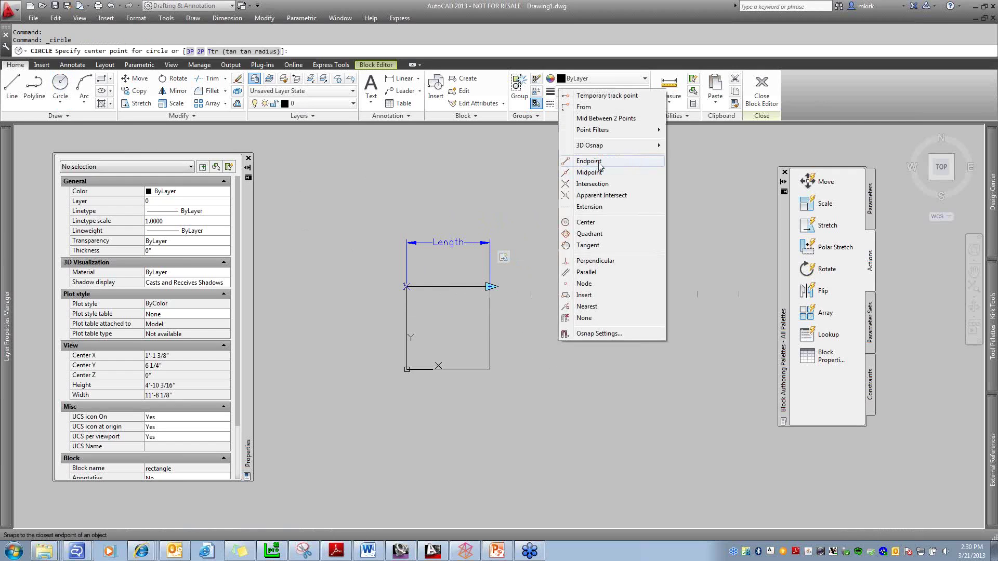
click(610, 120)
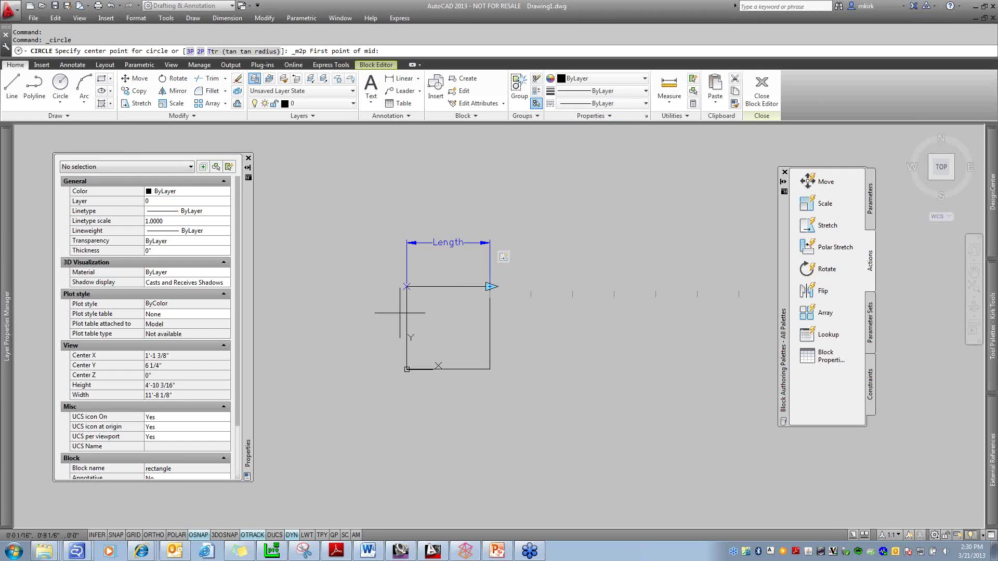
click(407, 287)
click(490, 369)
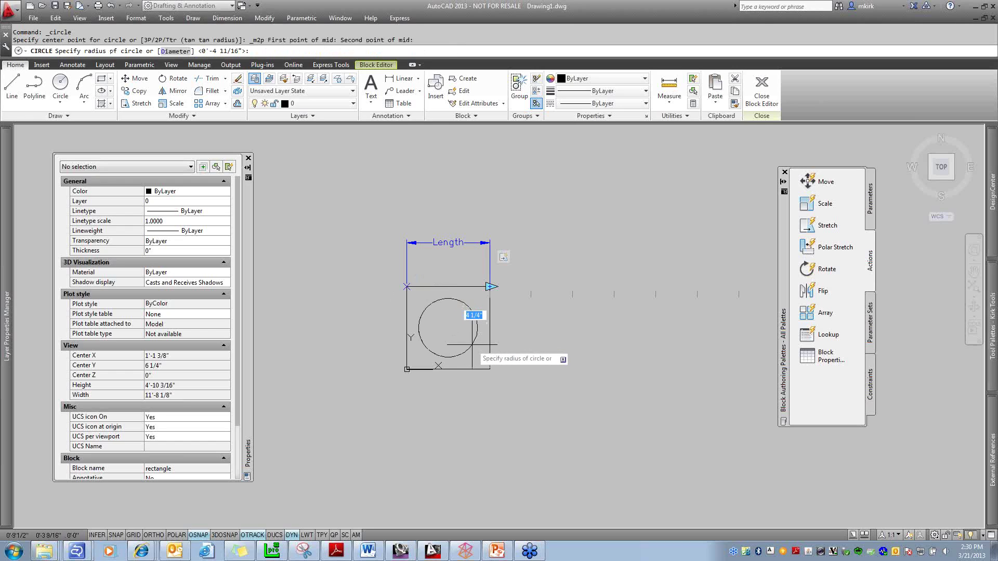
click(475, 345)
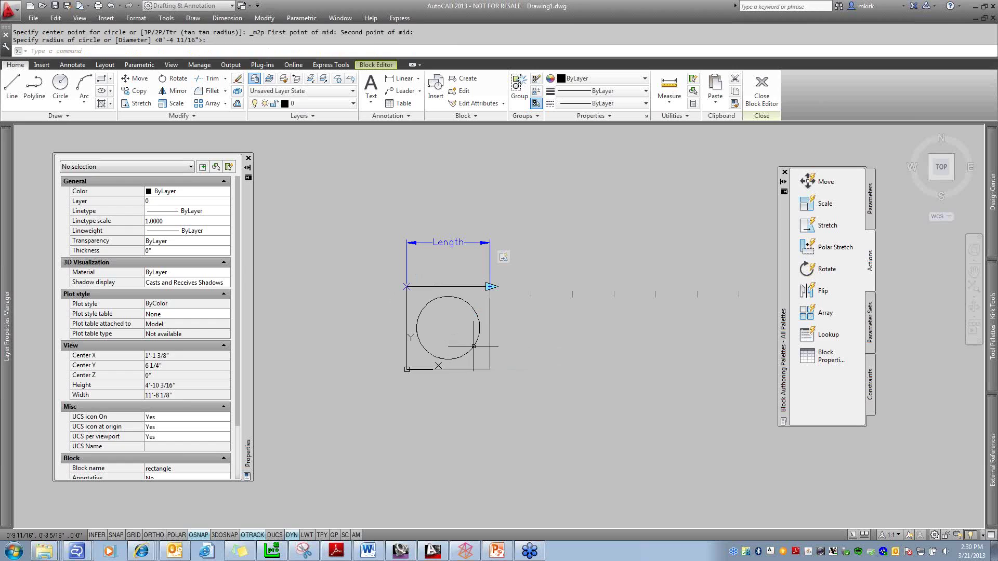
Add linear parameter Distance1 from the circle centre to the right edge midpoint, labelled below the square
click(869, 213)
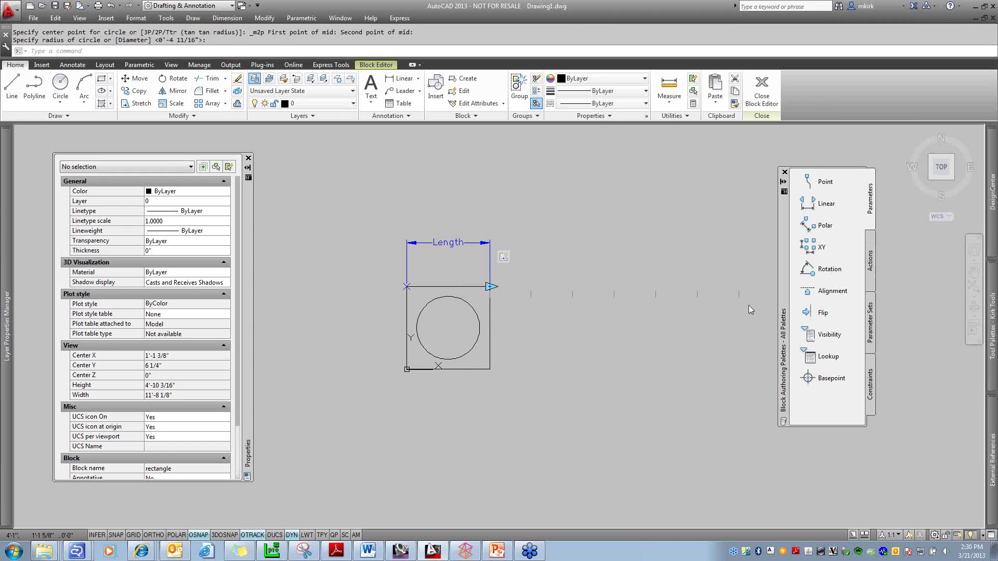
click(823, 207)
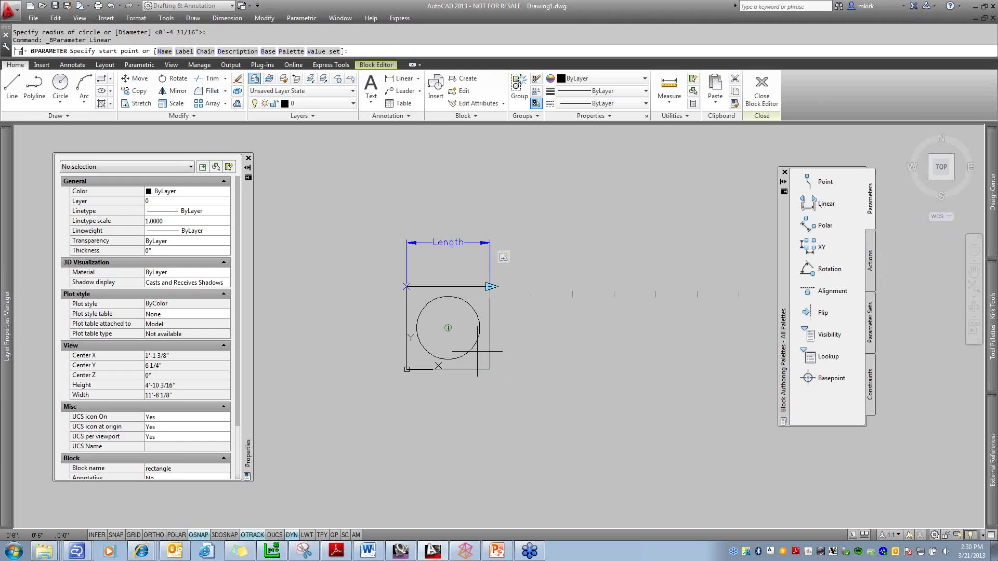
click(466, 338)
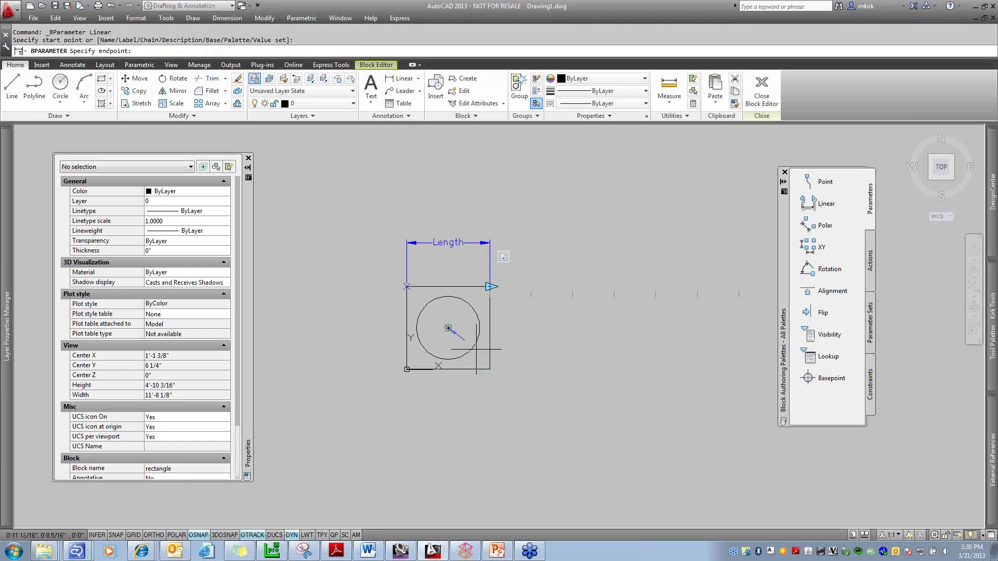
shift+right_click(566, 323)
click(593, 155)
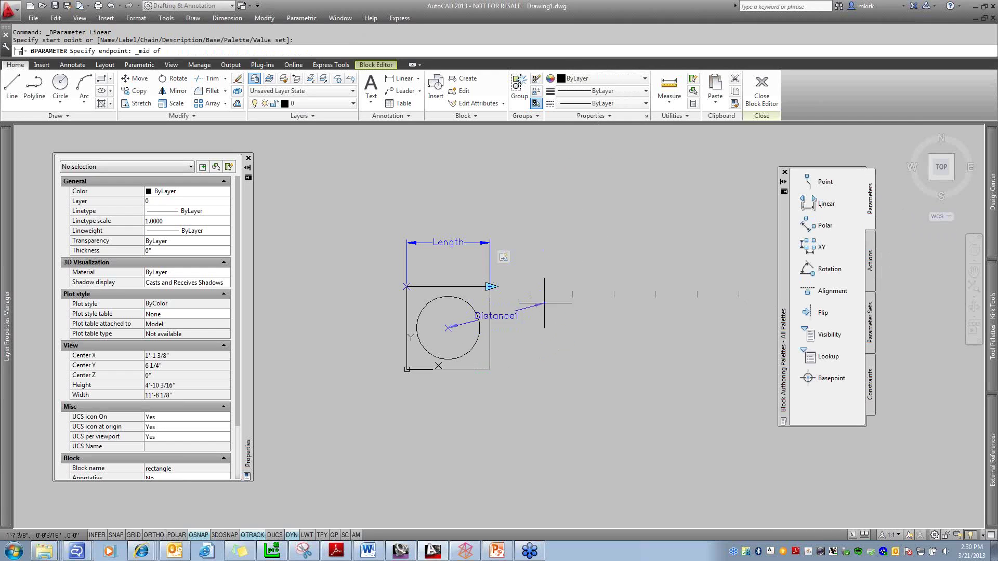
click(489, 328)
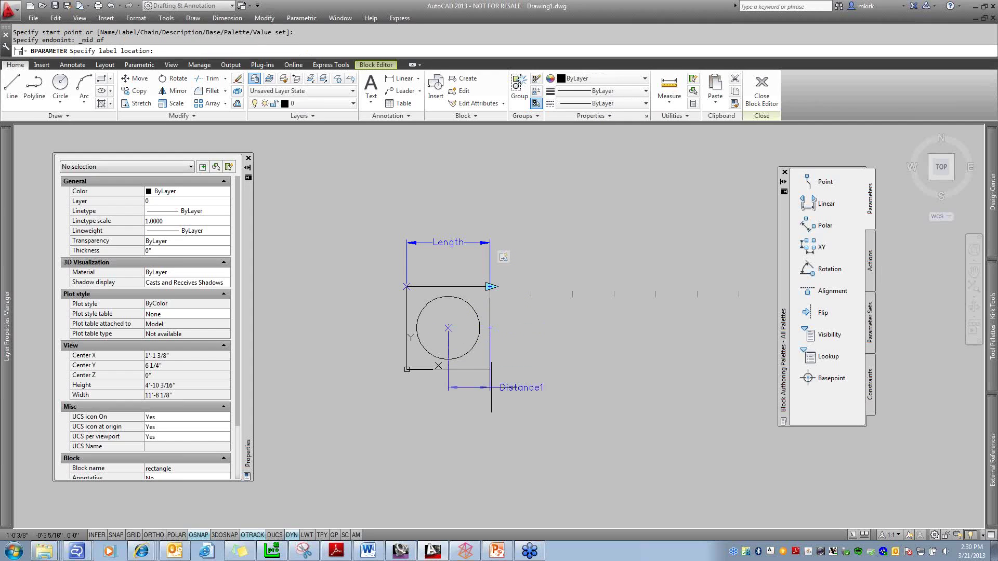
click(517, 419)
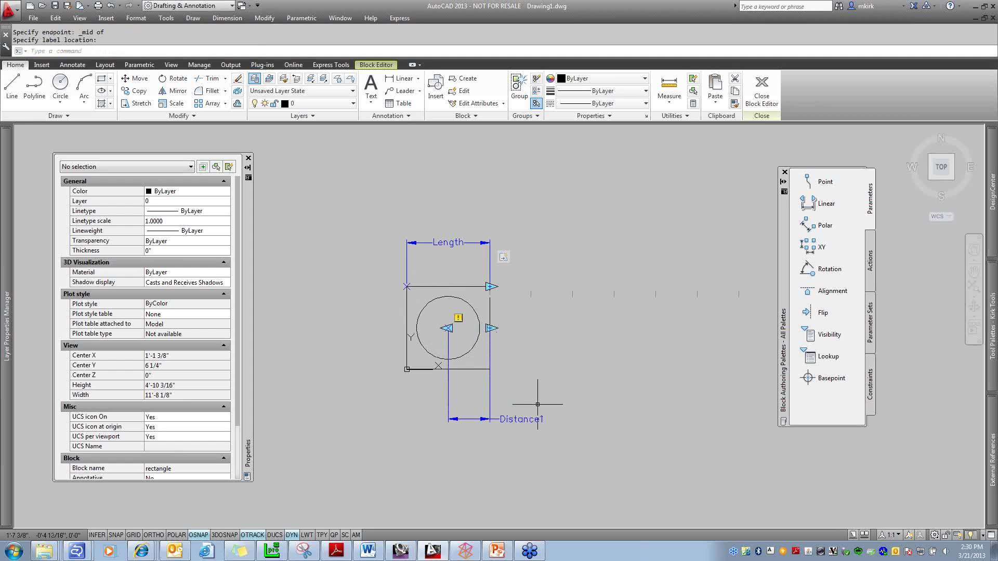
Rename the Distance1 parameter to Length2 in Properties
click(514, 419)
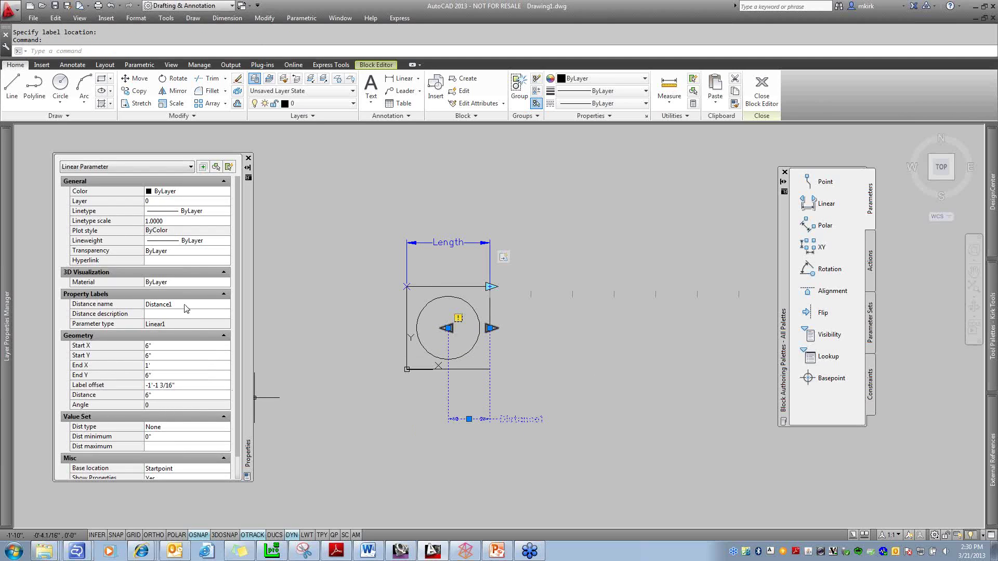
click(185, 305)
text(Length2)
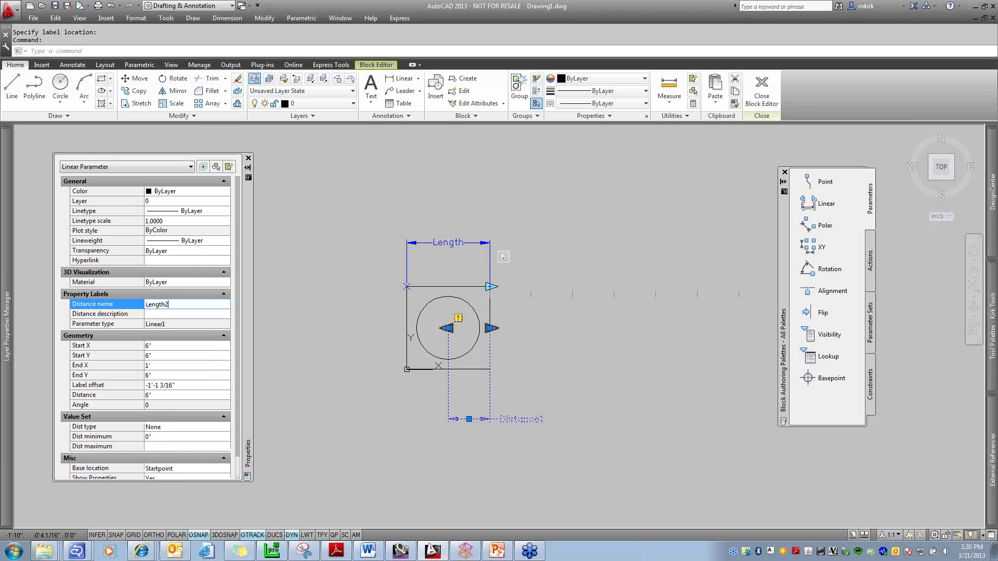
key(Return)
Set Length2's Number of Grips to 0 and Chain Actions to Yes
scroll(238, 327, down, 3)
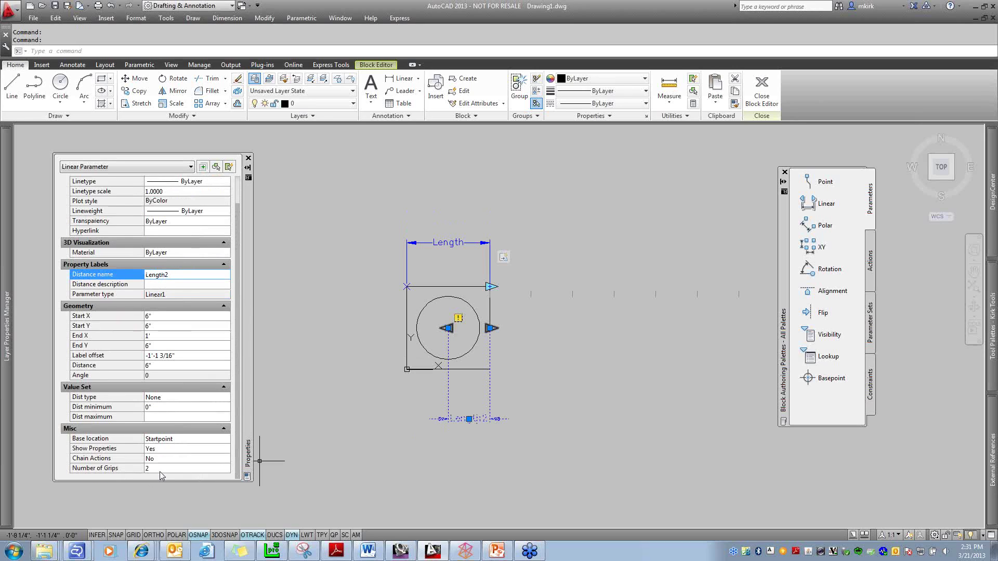
click(213, 471)
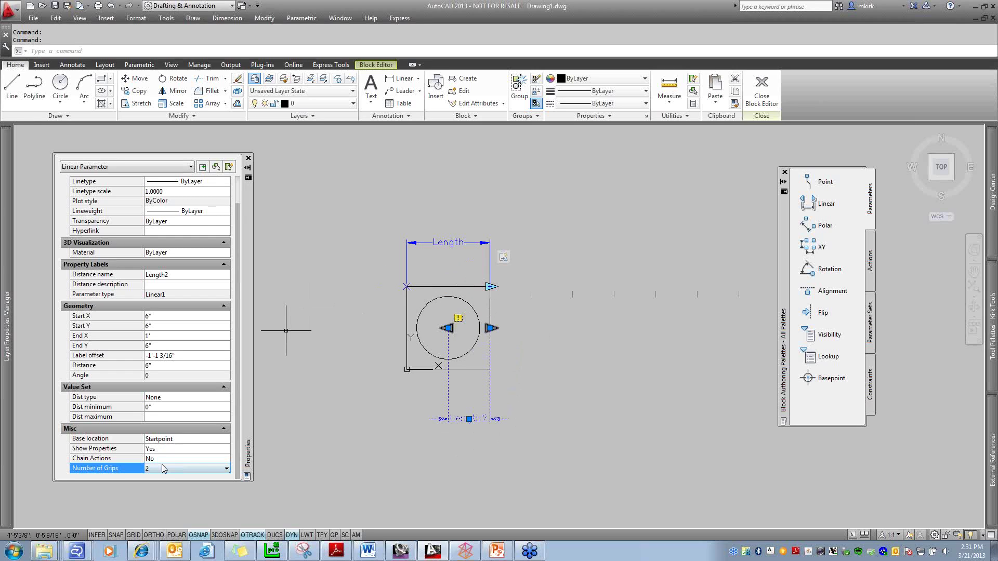
click(188, 470)
click(158, 478)
click(161, 459)
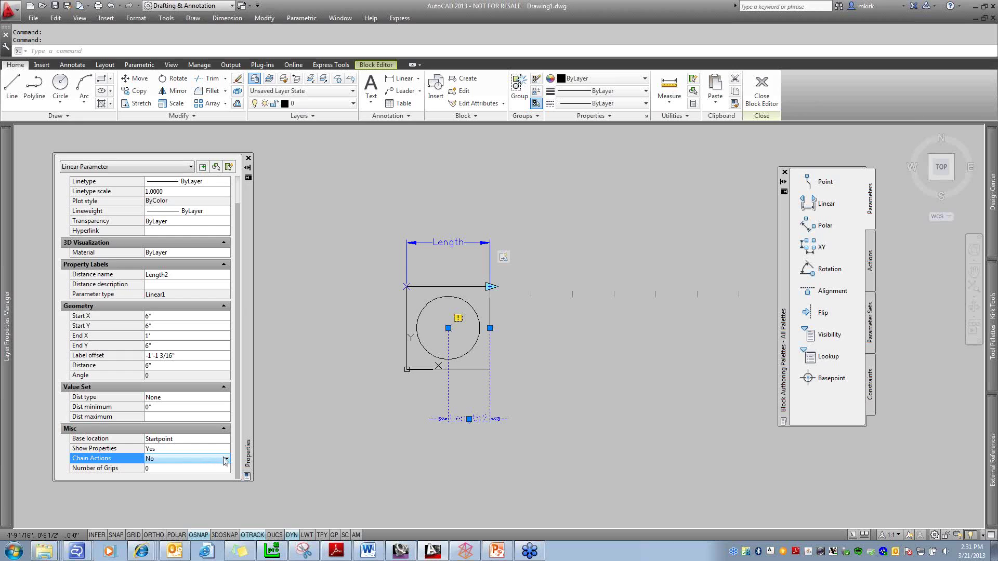
click(226, 460)
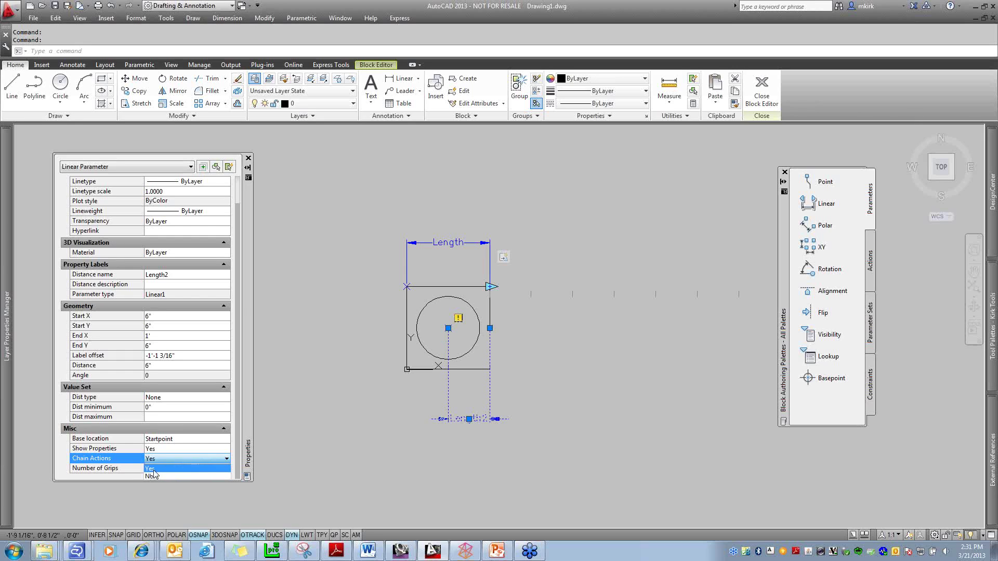
click(154, 469)
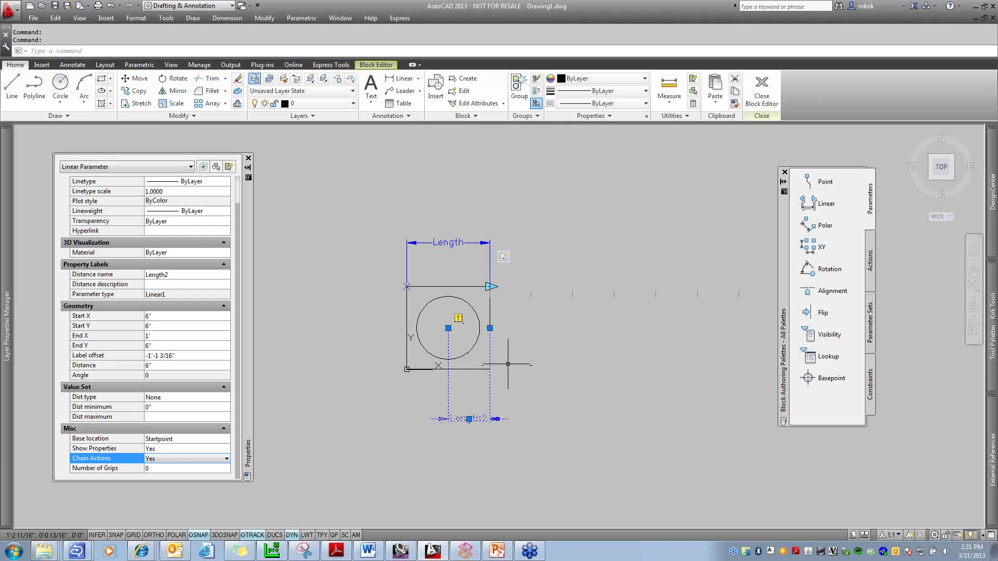
key(Escape)
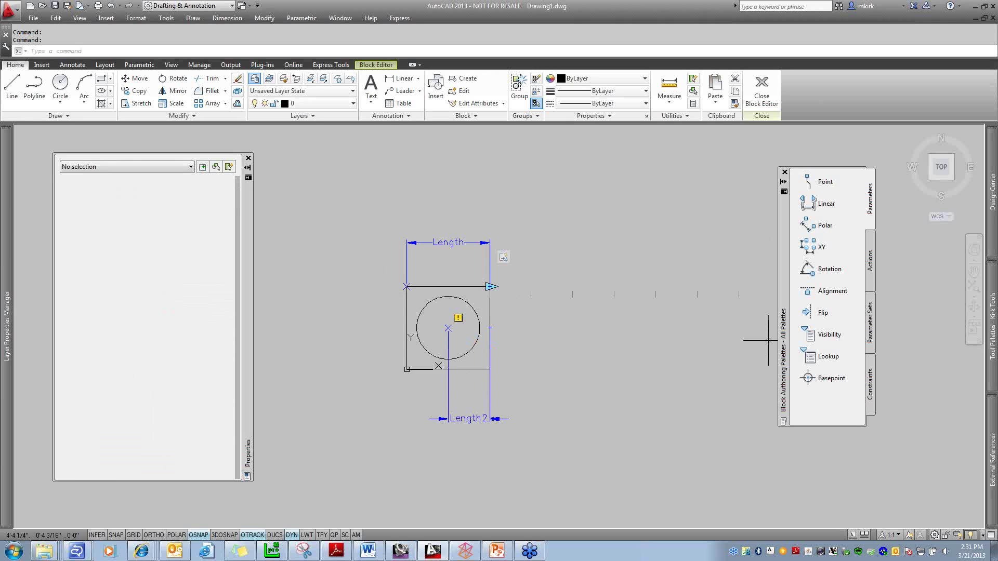
Add a Move action tied to Length2's circle-centre point that moves the circle
click(871, 281)
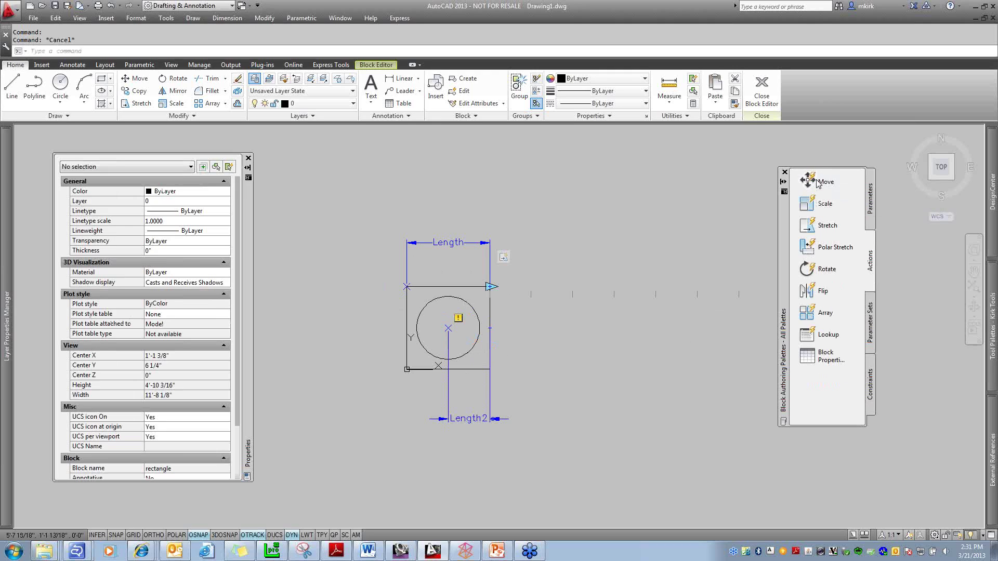
click(817, 183)
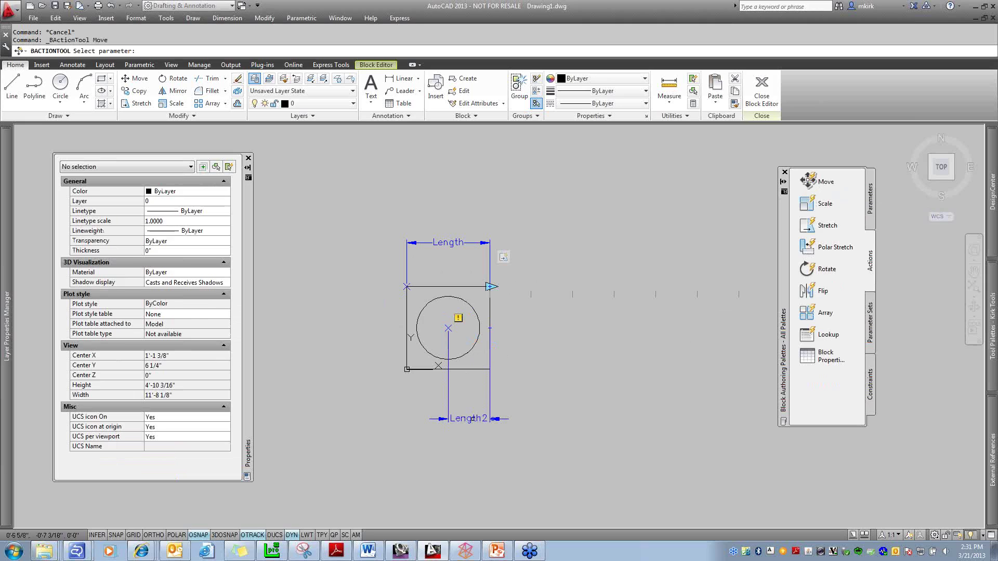
click(475, 419)
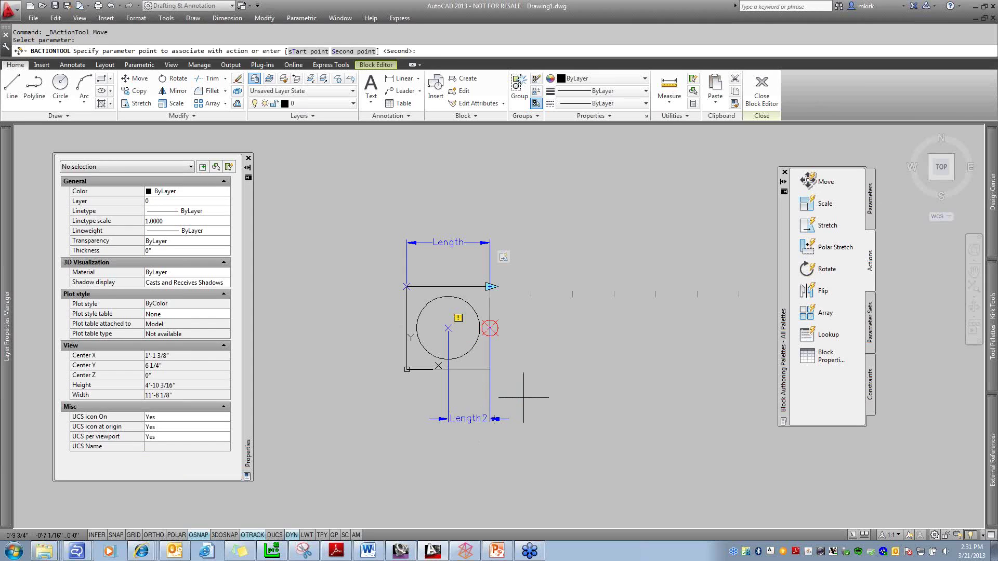
click(461, 323)
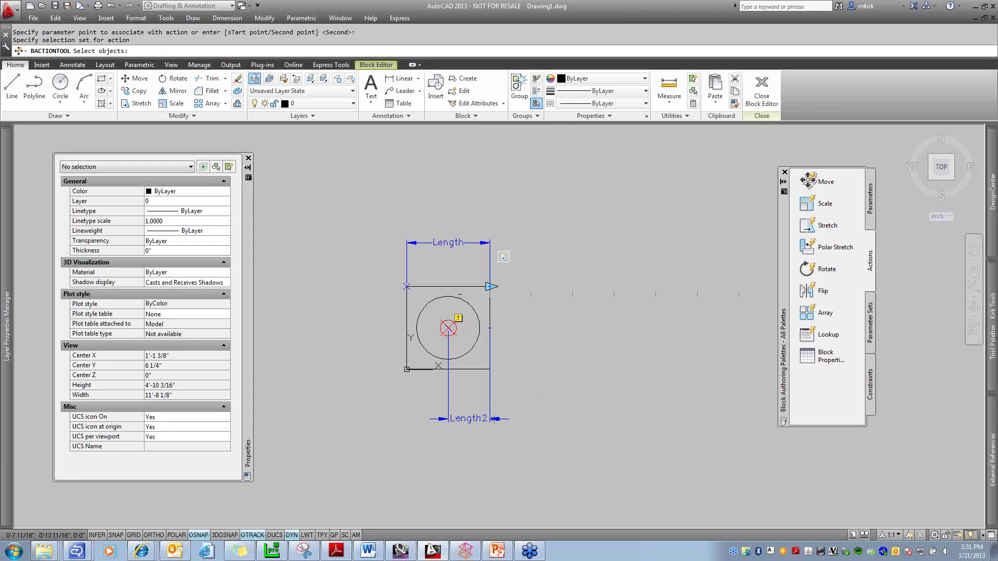
click(459, 295)
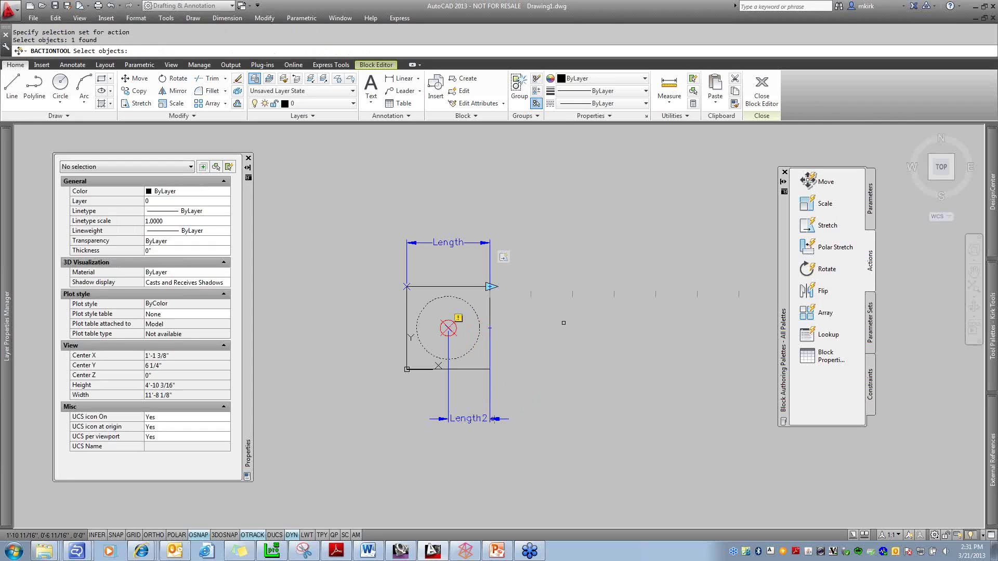
key(Return)
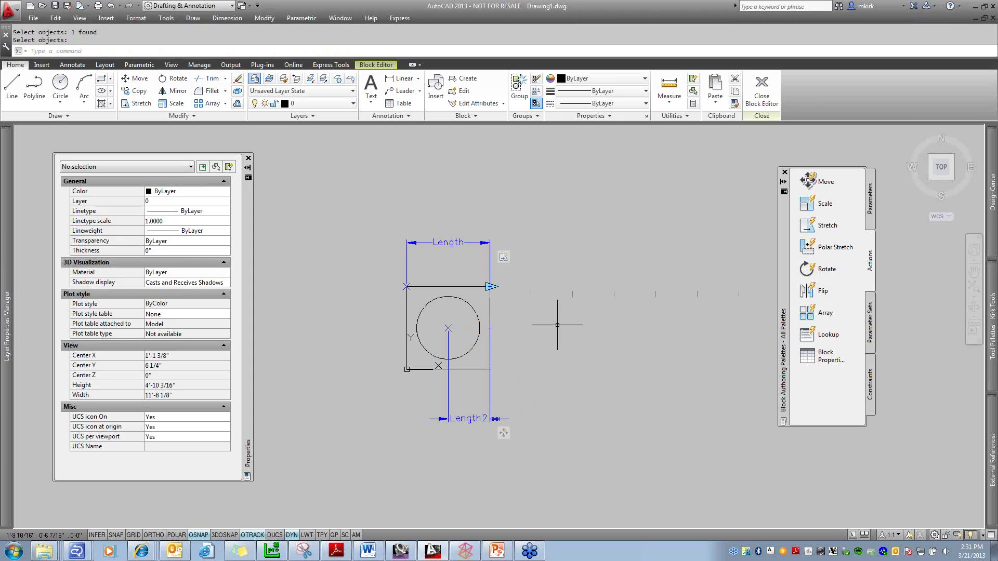
Set the Move action's Distance multiplier to 0.5
click(503, 434)
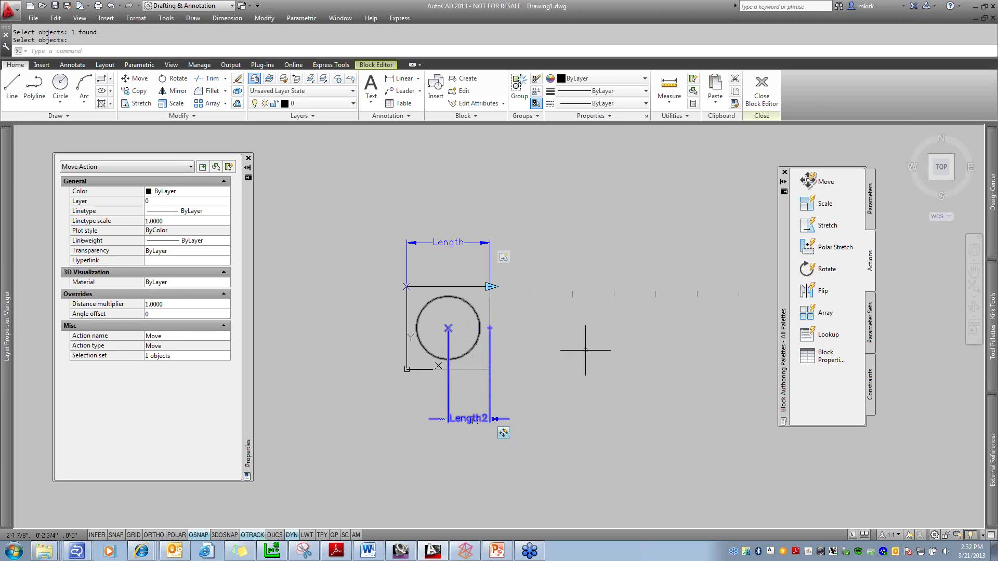
key(Escape)
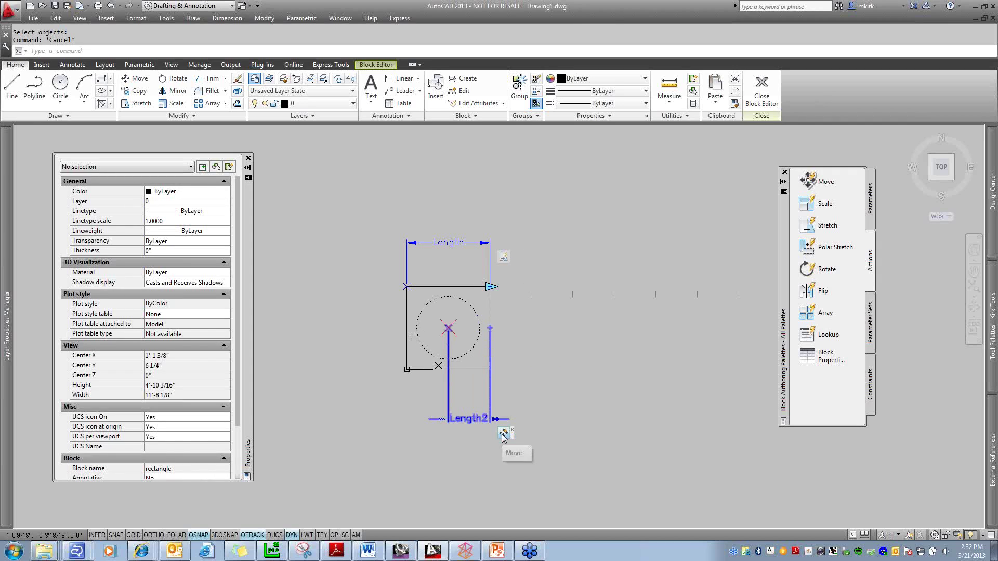
click(503, 435)
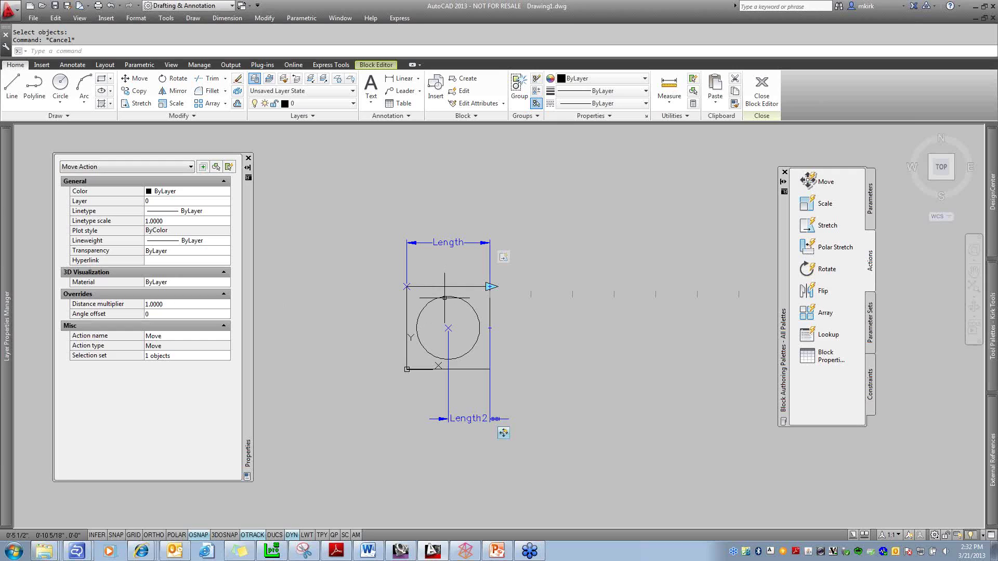
click(172, 304)
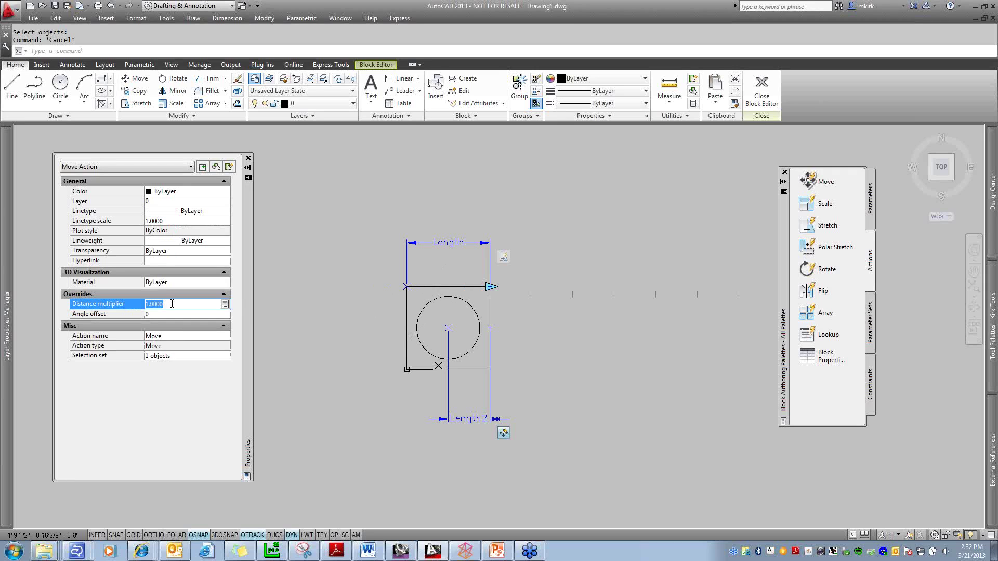
text(.5)
key(Return)
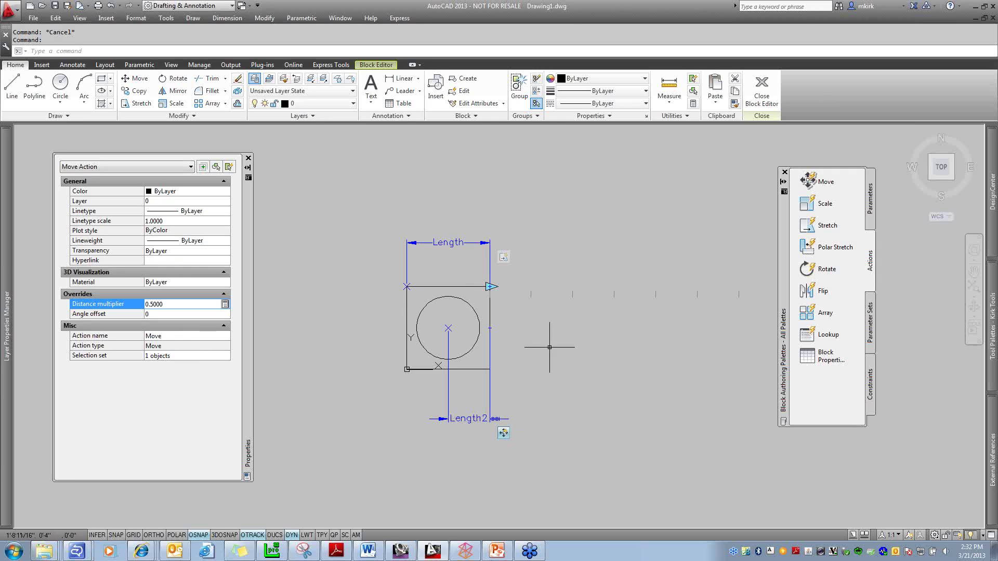
key(Escape)
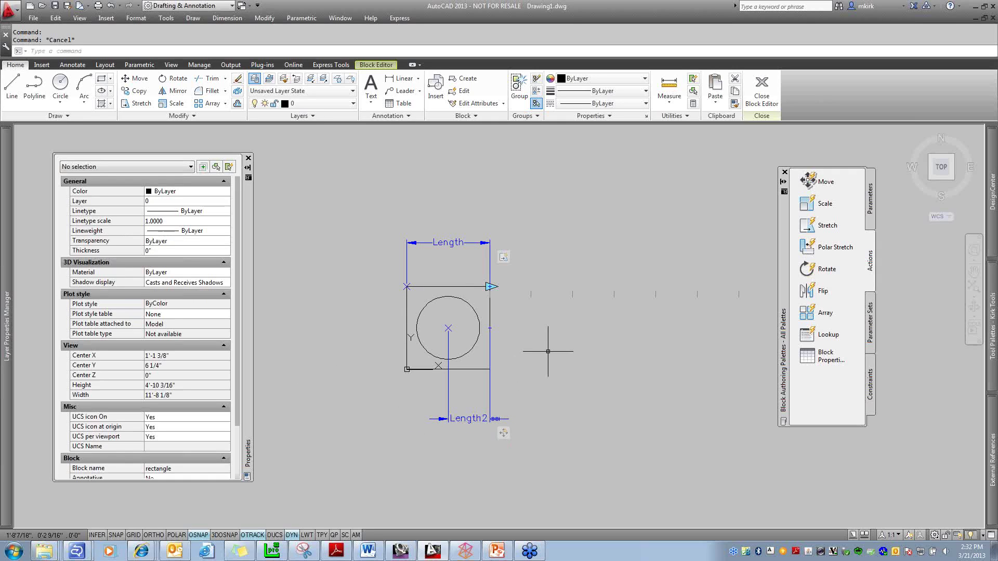
Modify the stretch action's selection set with a new crossing frame and picked objects
click(505, 259)
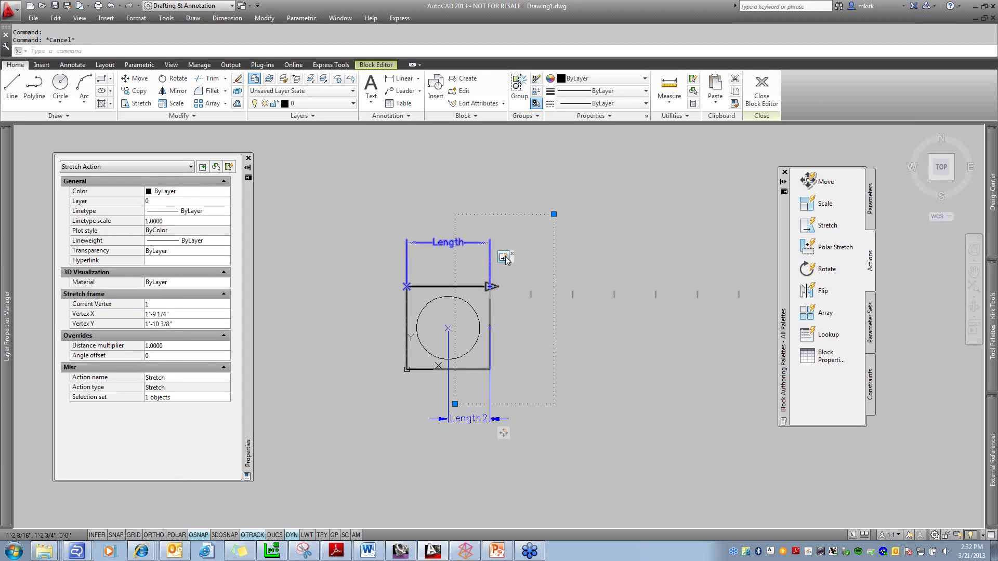
right_click(505, 259)
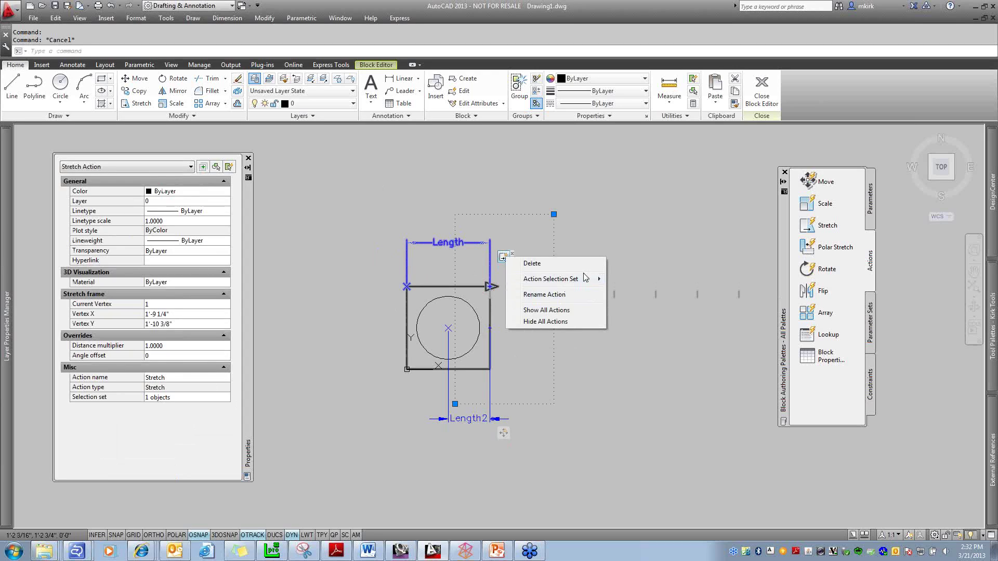
mouse_move(598, 282)
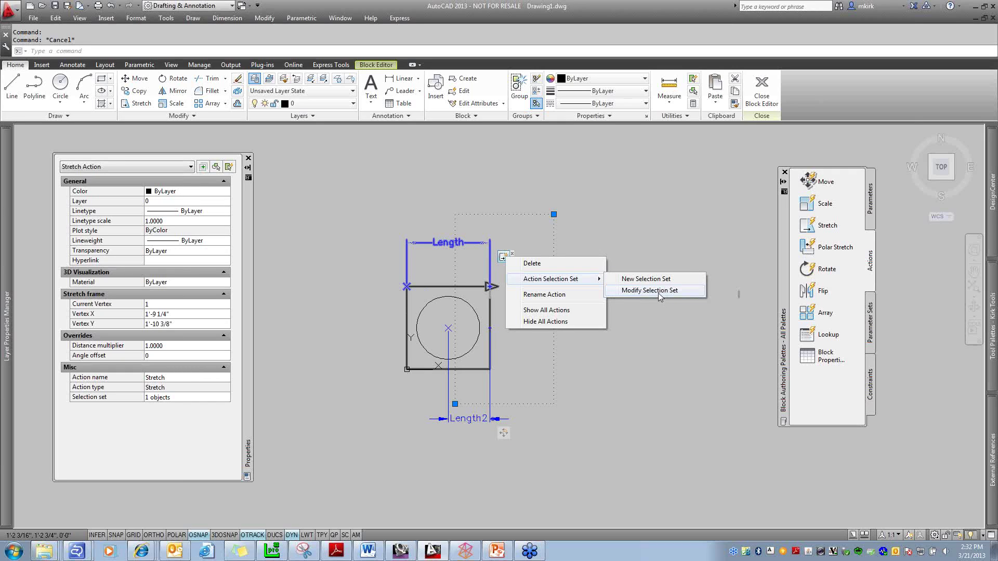
click(650, 290)
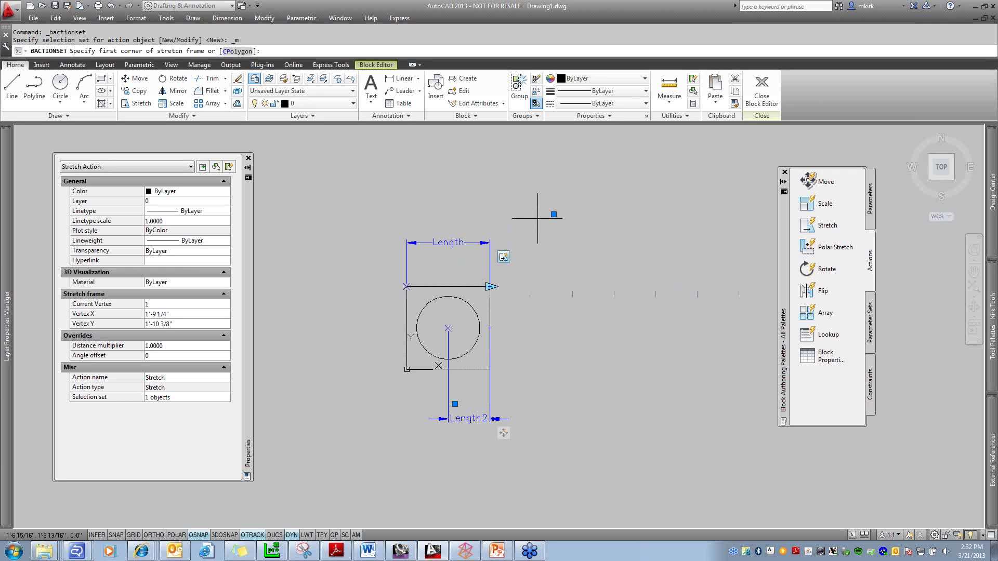
click(537, 218)
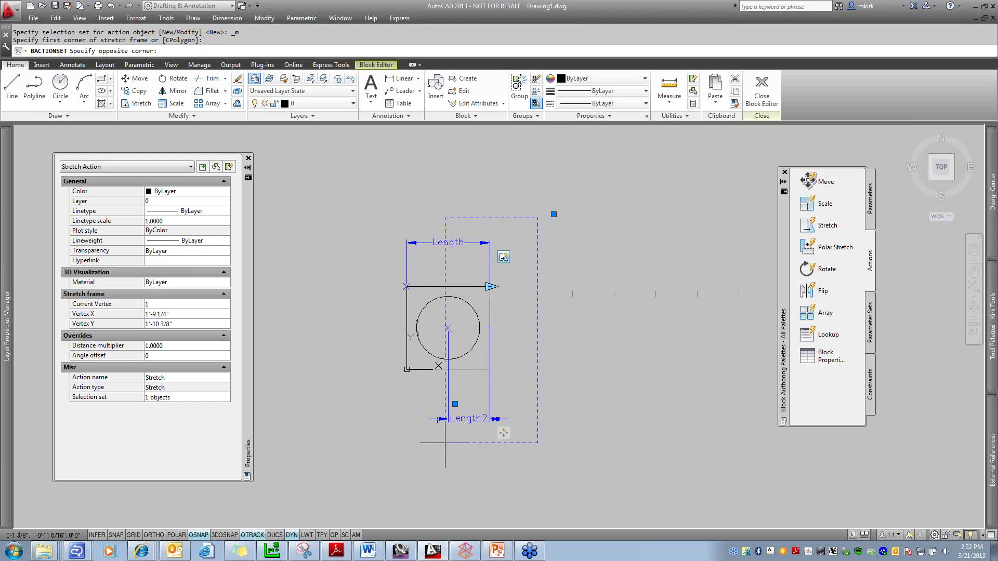
click(416, 439)
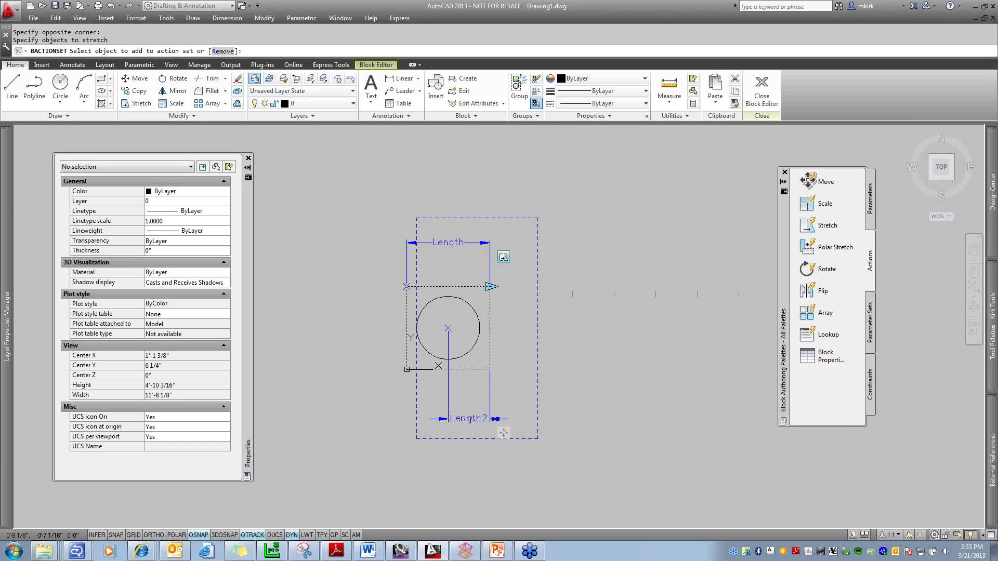
click(469, 419)
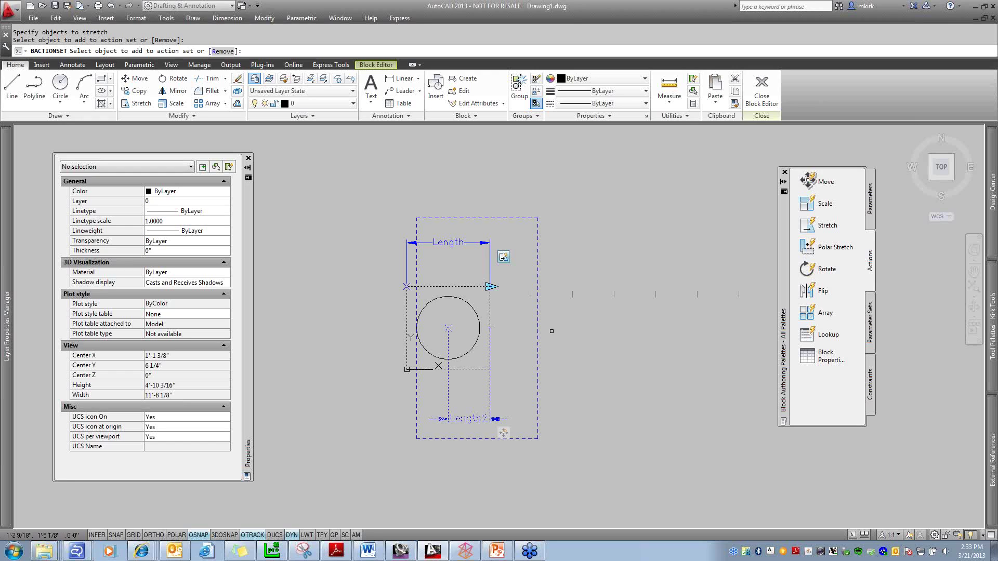
right_click(551, 348)
click(576, 354)
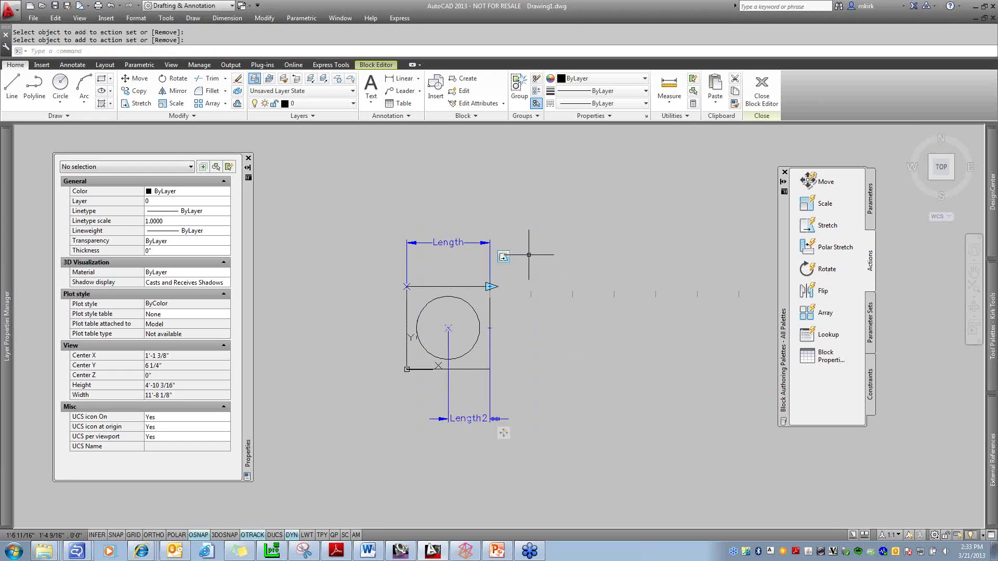
Redefine the stretch selection set again with a taller frame around the circle and right edge
right_click(503, 257)
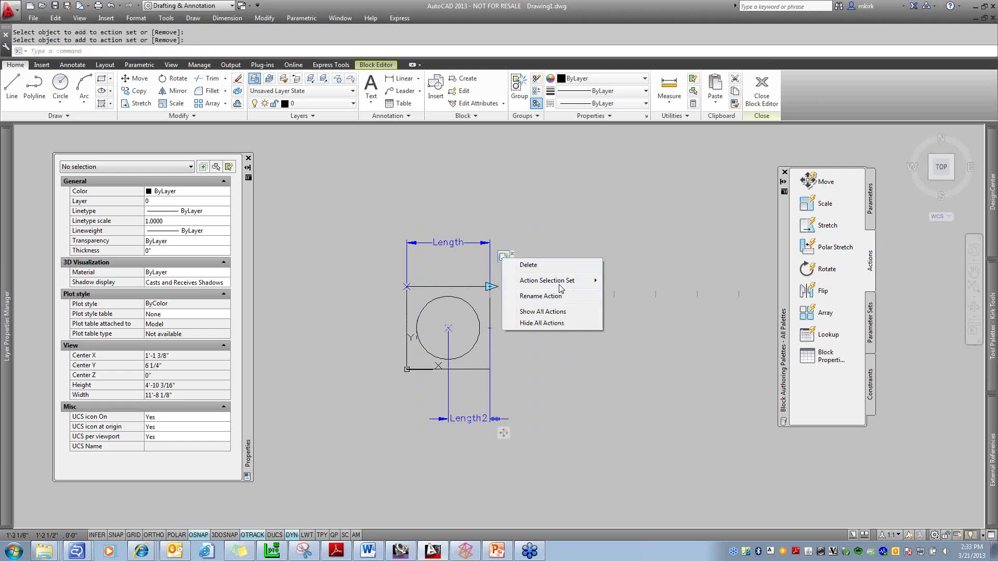
mouse_move(560, 283)
click(618, 292)
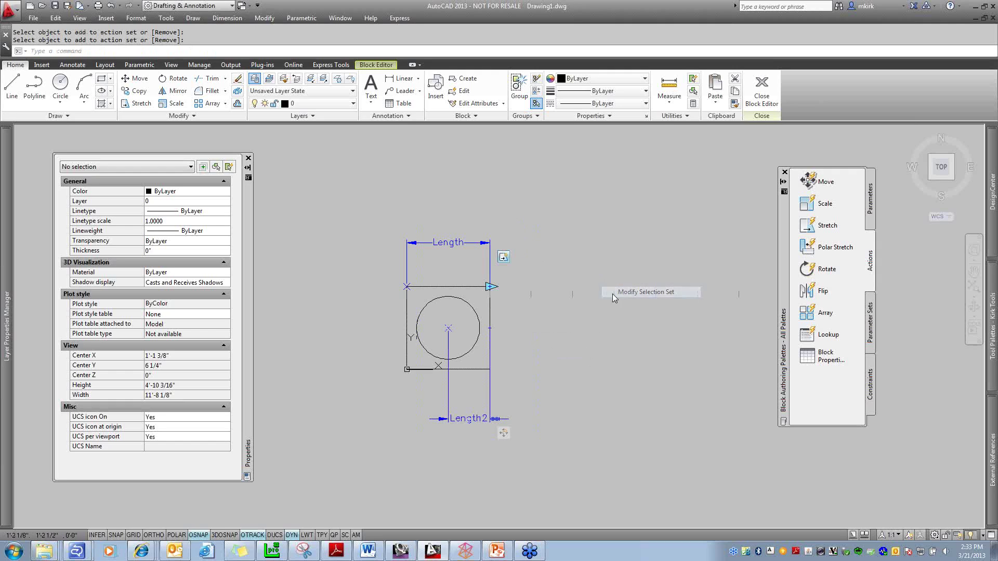
click(545, 221)
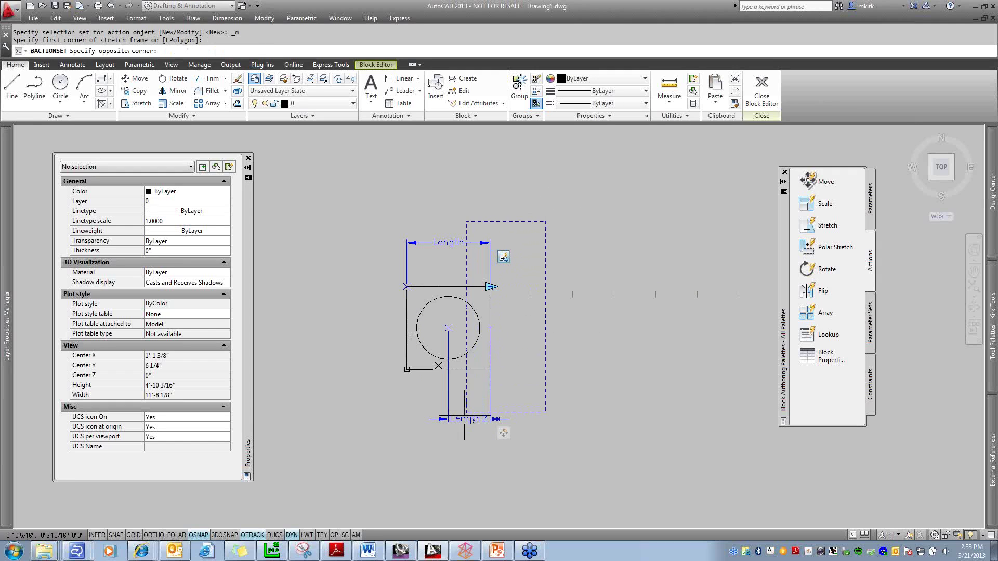
click(428, 443)
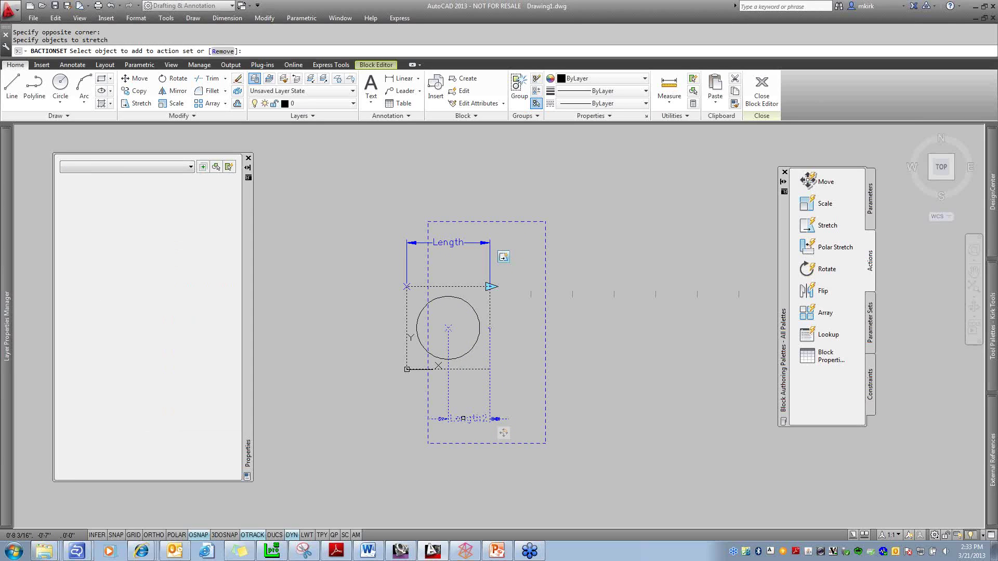
right_click(564, 329)
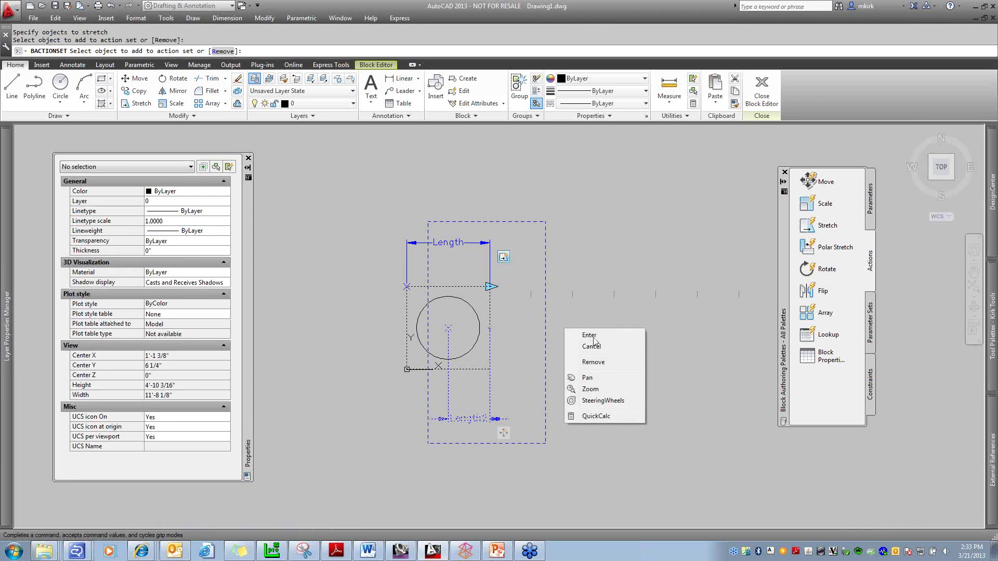
click(582, 336)
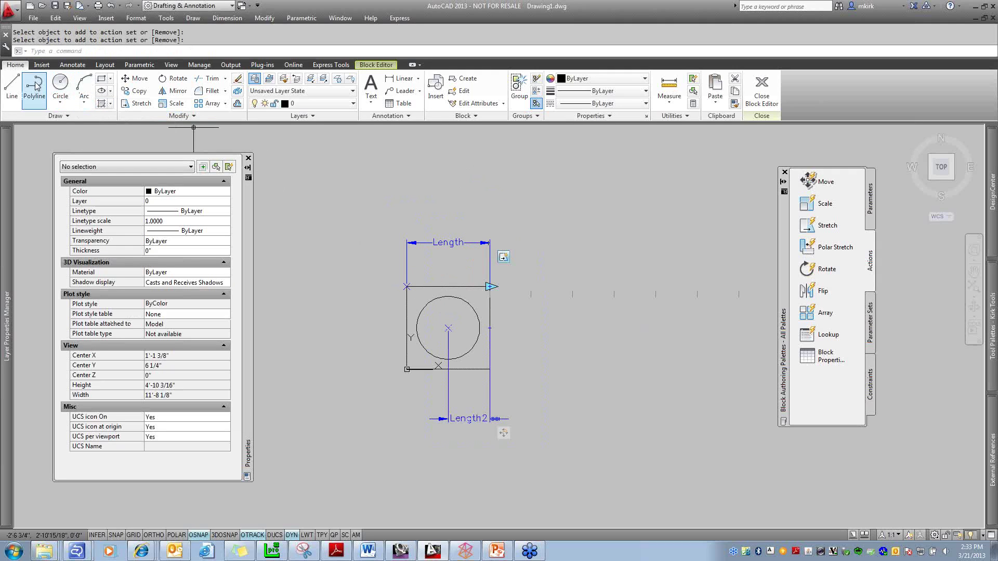
click(390, 67)
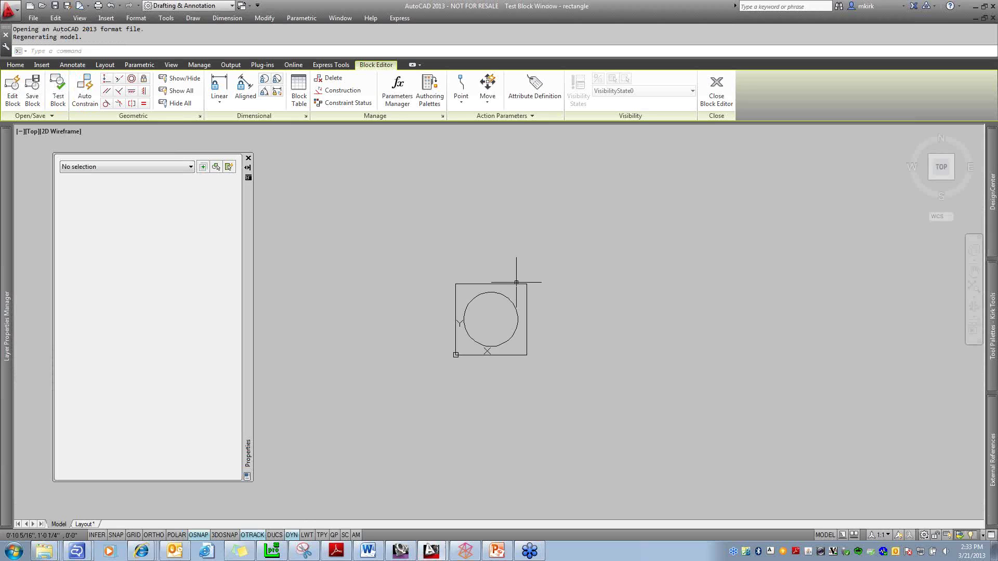
click(518, 280)
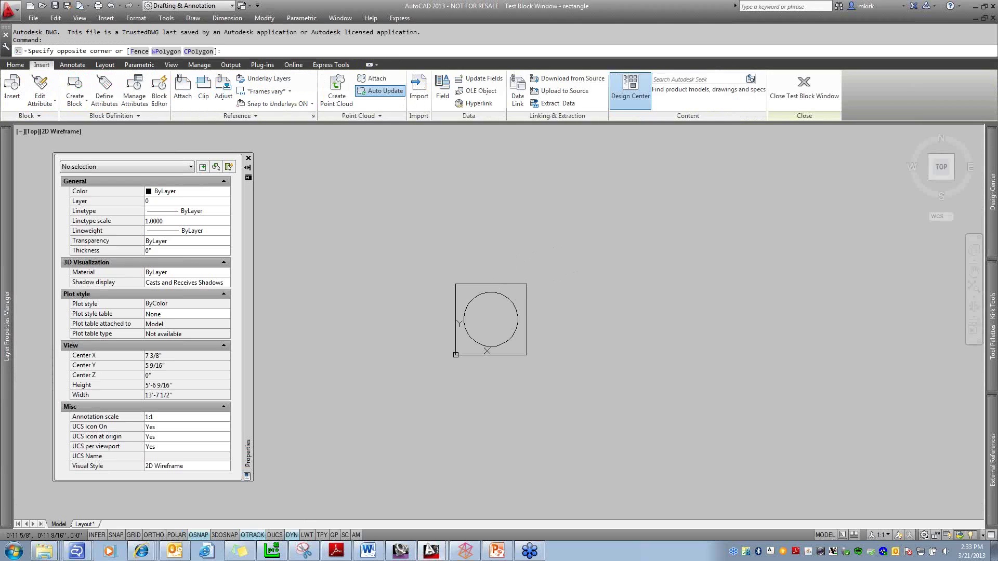
click(519, 279)
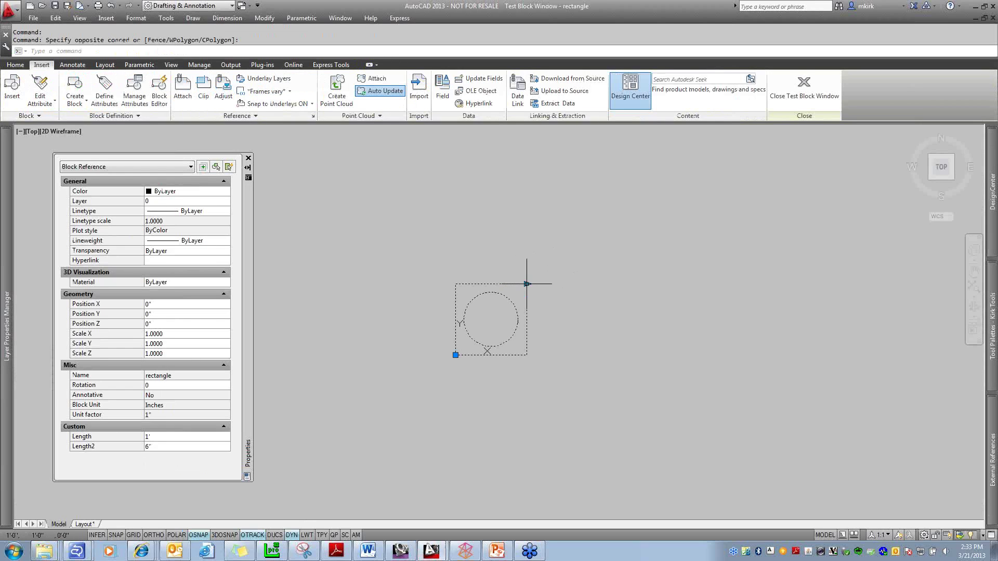
click(527, 284)
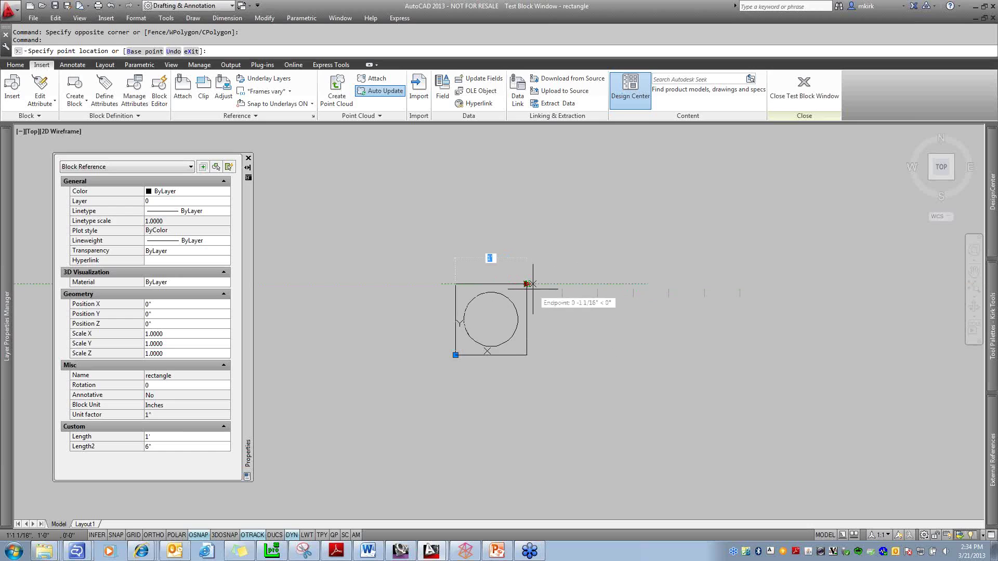
click(562, 284)
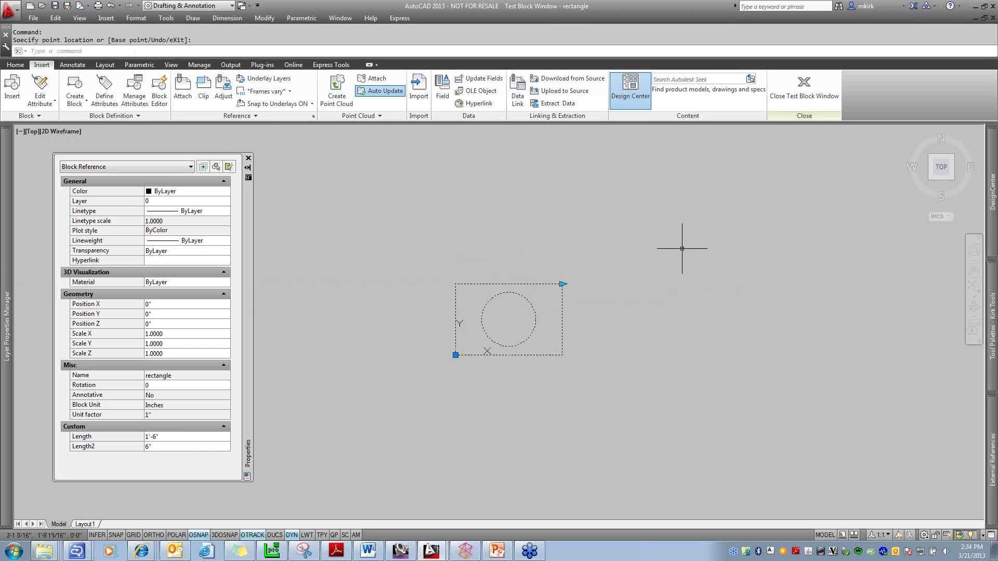
click(804, 93)
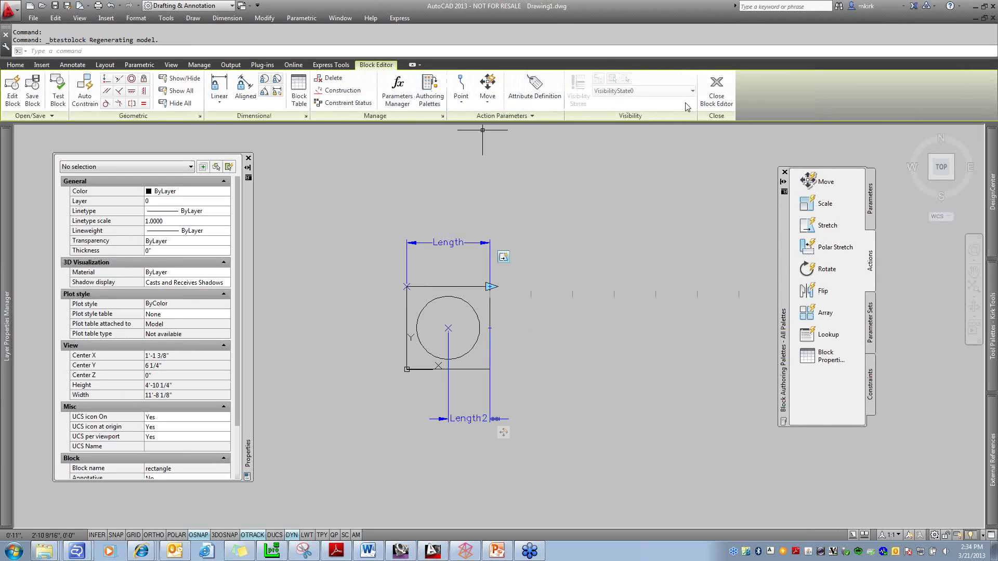
Close the Block Editor, saving the changes to the rectangle block
click(722, 94)
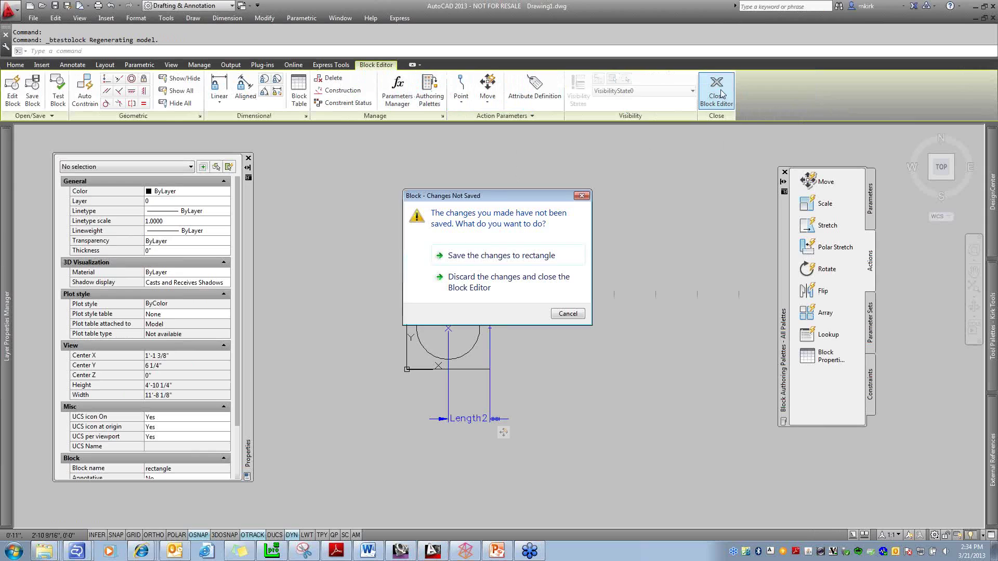
click(492, 259)
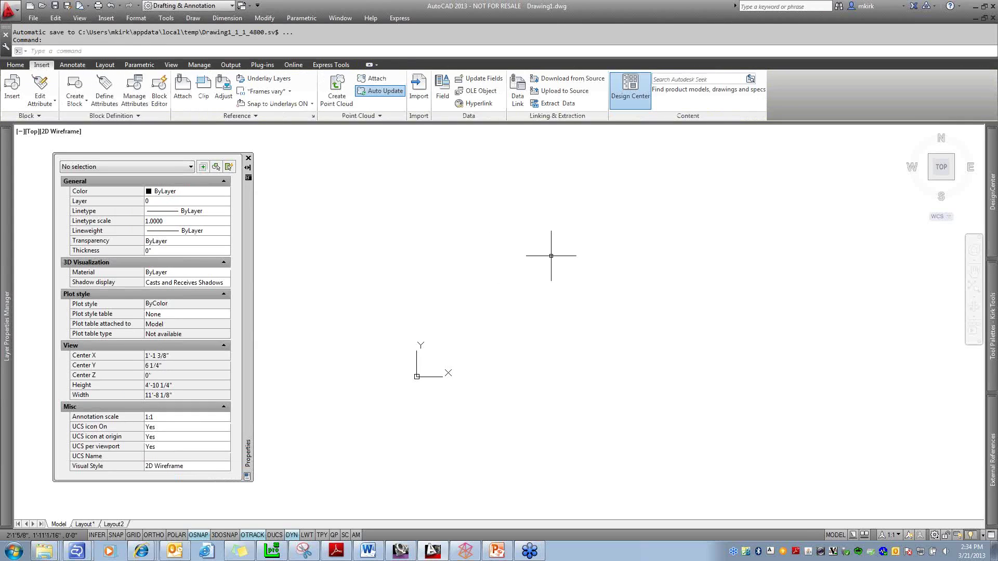
Insert the rectangle block into Drawing1's model space
click(40, 90)
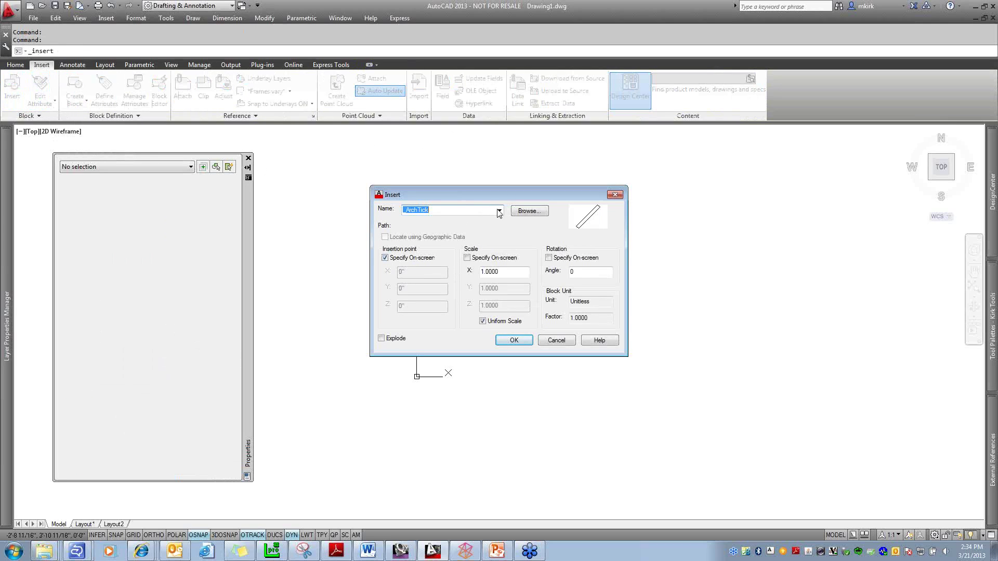
click(498, 211)
click(447, 234)
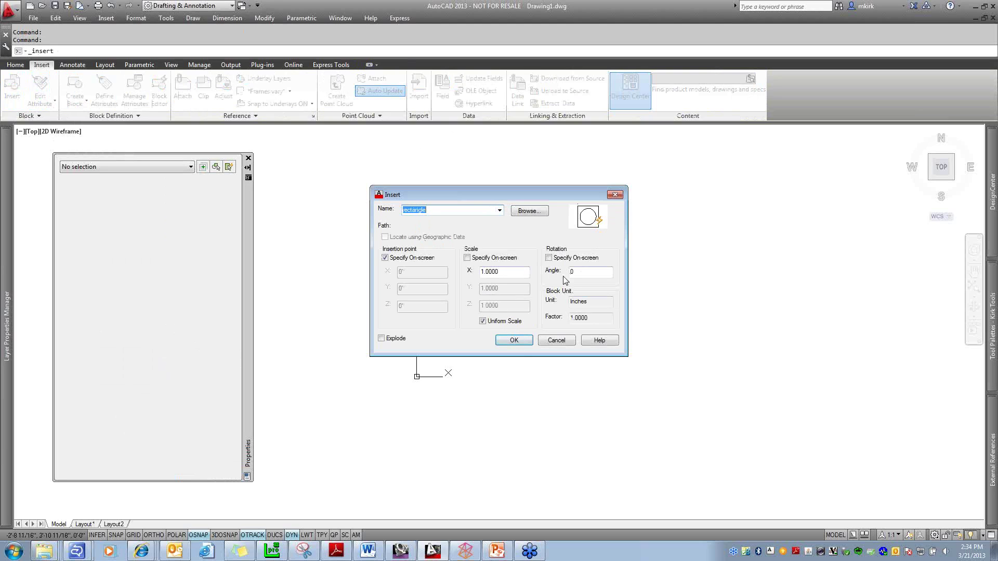
click(513, 340)
click(447, 328)
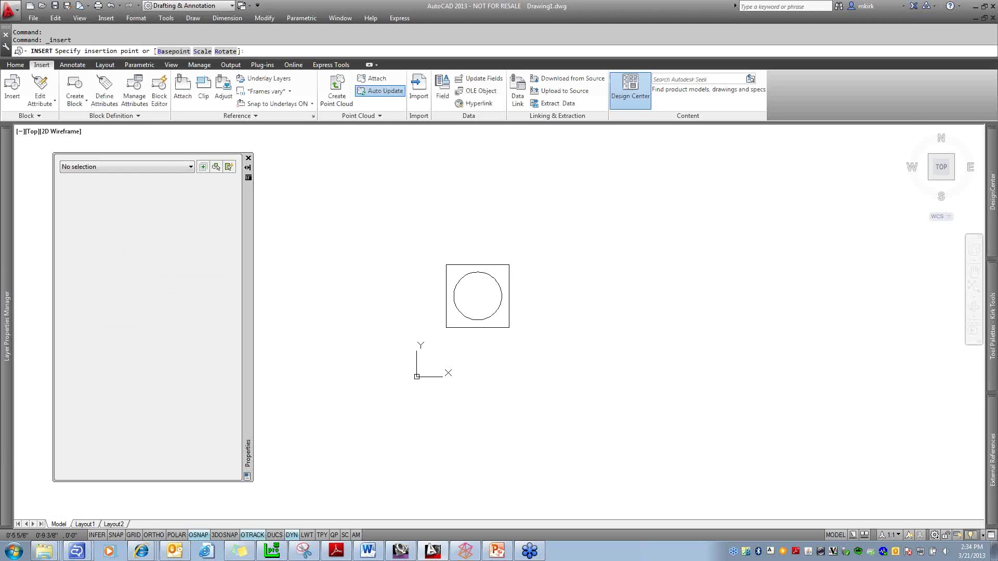
Stretch the inserted block's length grip to 2' and check that the circle stays centred
click(495, 265)
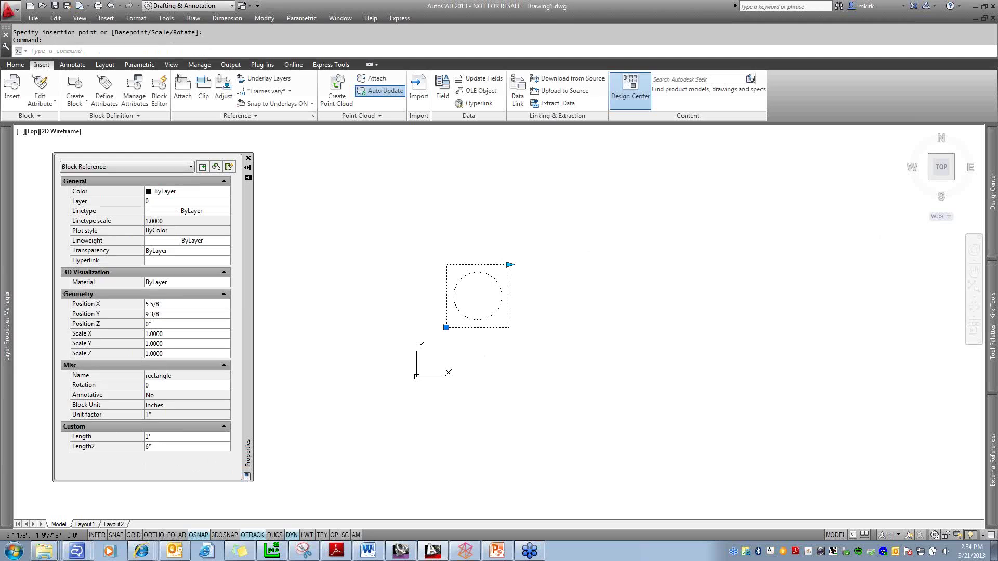
click(510, 264)
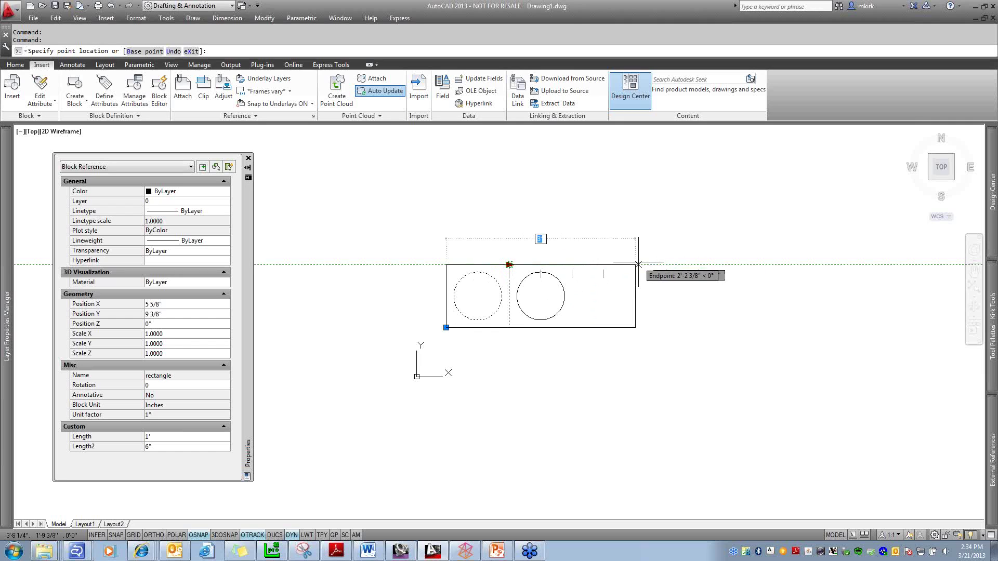
click(573, 264)
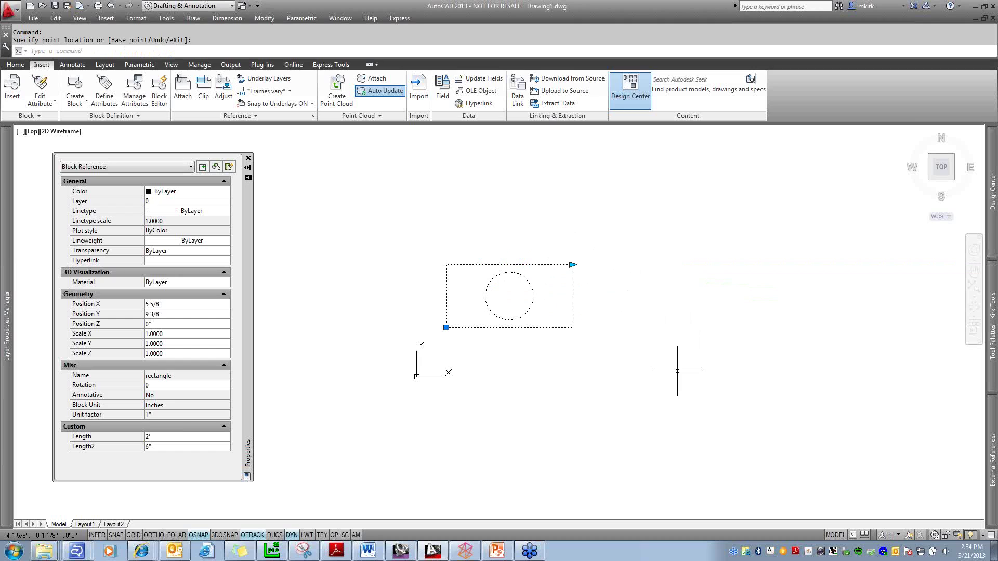
key(Escape)
scroll(500, 284, up, 4)
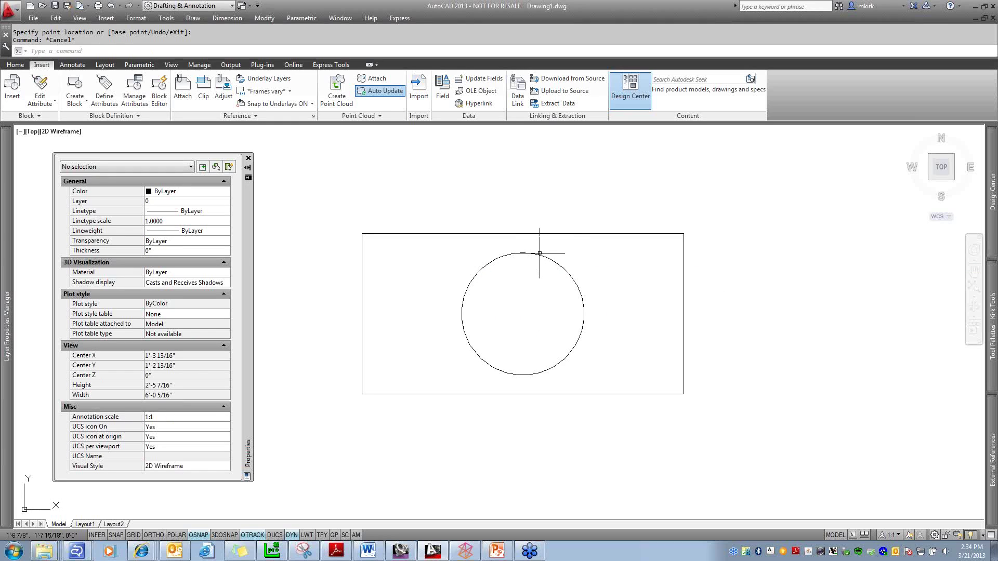
mouse_move(540, 255)
Return to PowerPoint and scroll to the closing 'Thank you for attending' slide
click(494, 551)
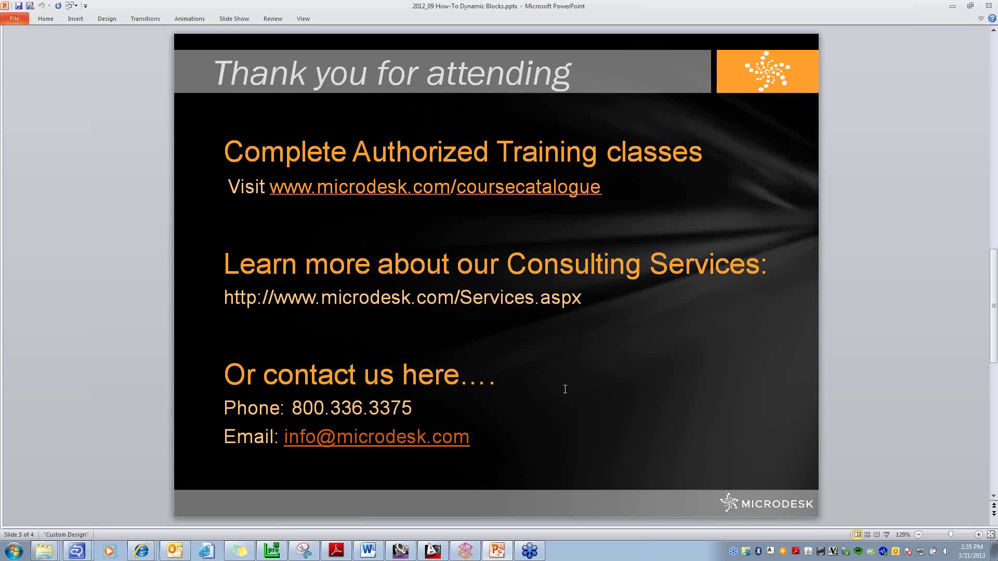
scroll(565, 389, down, 2)
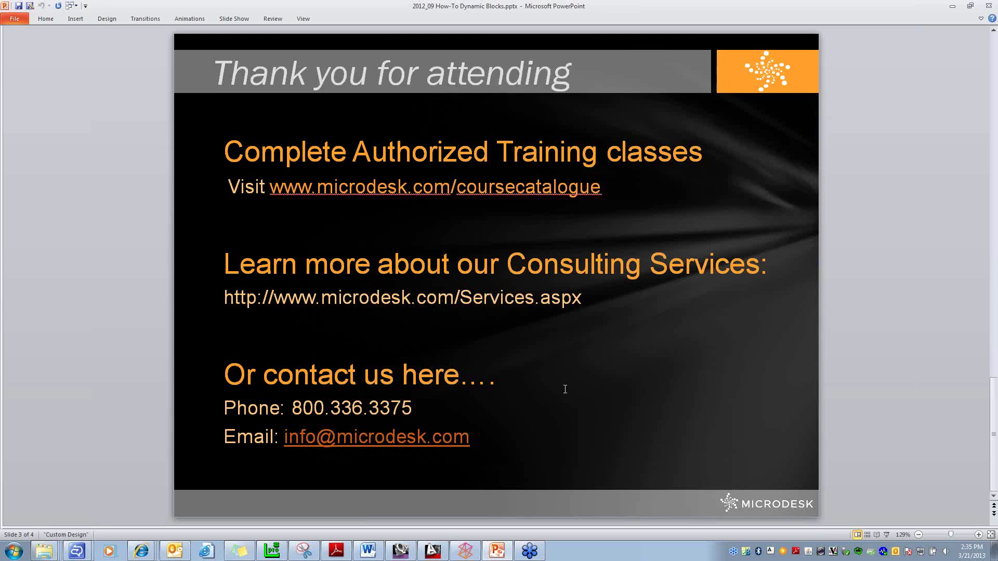